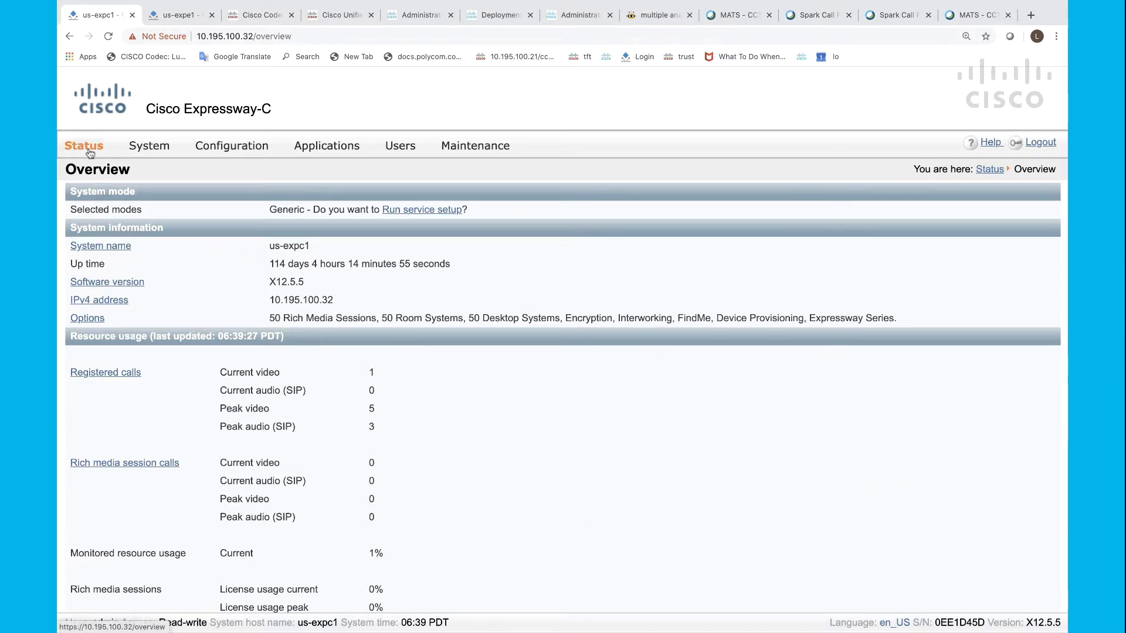
Step: Open the 06:37:23 entry from the search history and examine its source alias, source zone and destination alias
{"action": "mouse_move", "coordinate": [91, 153]}
{"action": "left_click", "coordinate": [106, 305]}
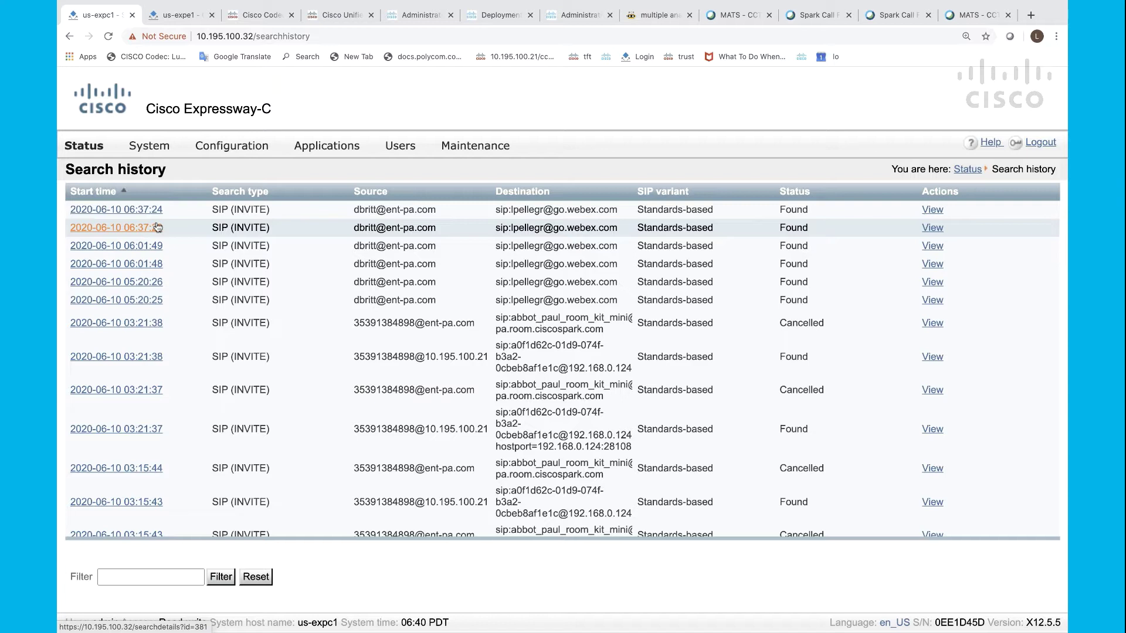
{"action": "left_click", "coordinate": [140, 229]}
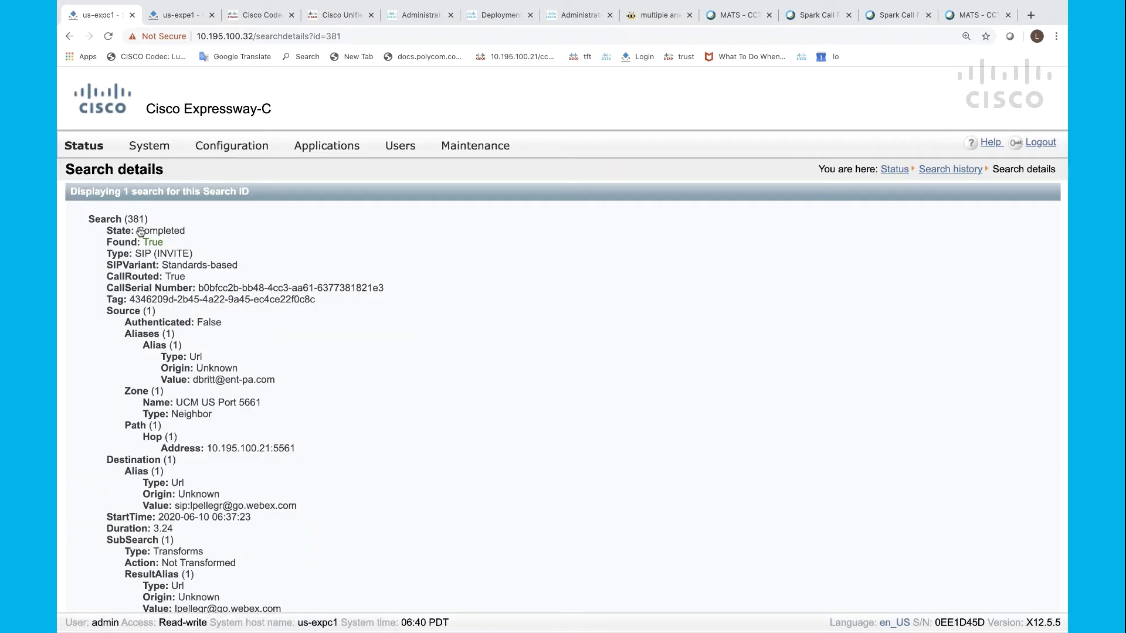
{"action": "scroll", "coordinate": [140, 232], "scroll_direction": "down", "scroll_amount": 2}
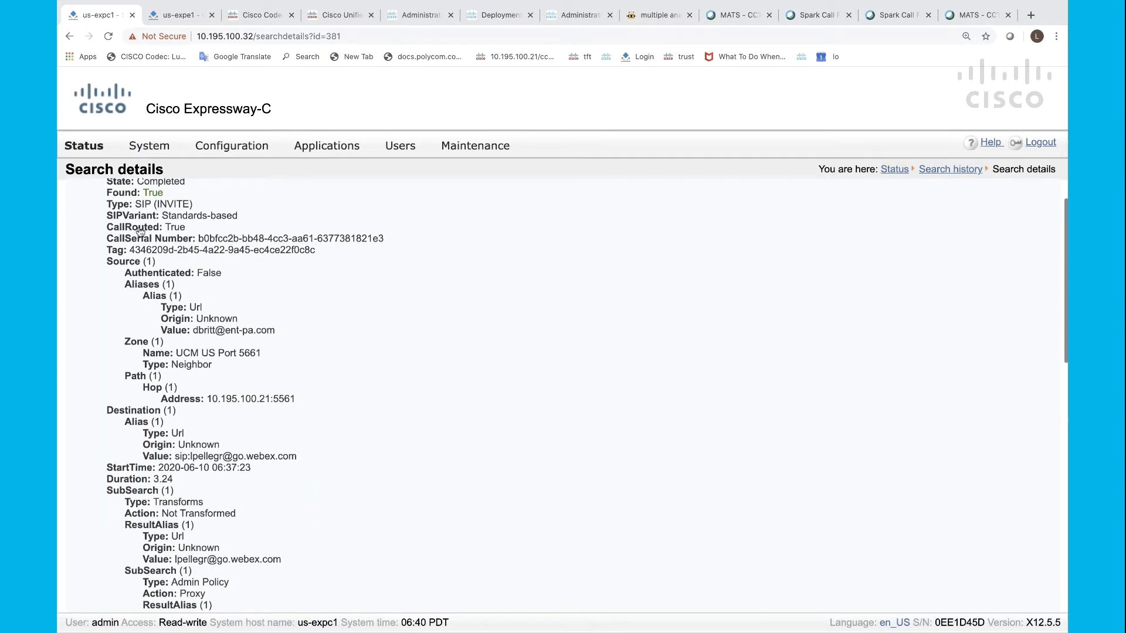
{"action": "scroll", "coordinate": [141, 232], "scroll_direction": "down", "scroll_amount": 1}
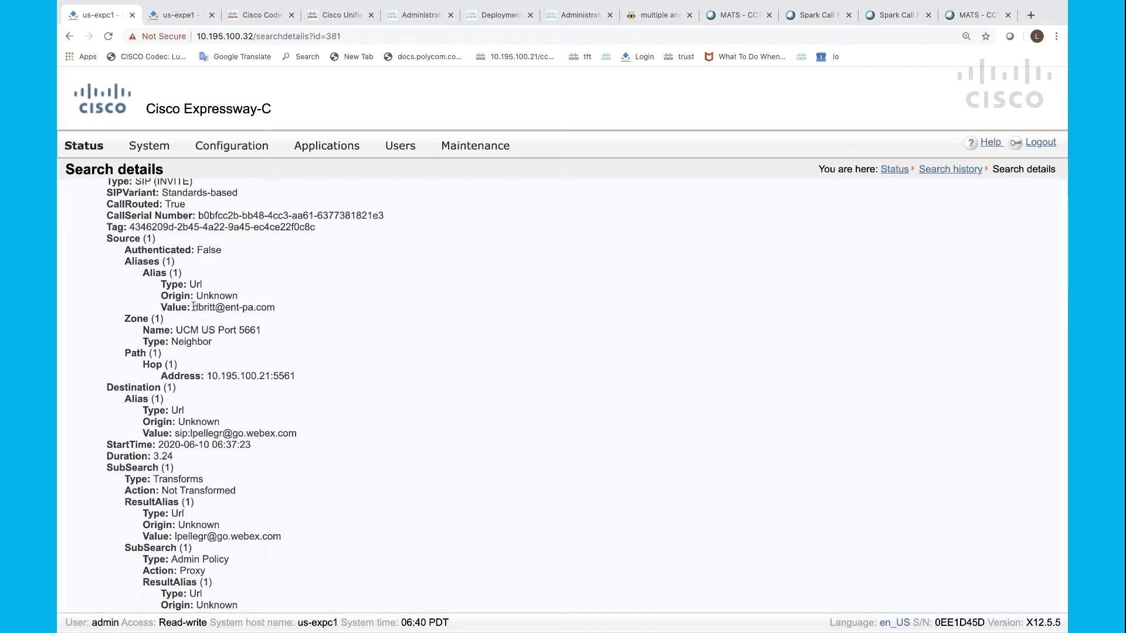
{"action": "left_click_drag", "start_coordinate": [193, 306], "coordinate": [276, 307]}
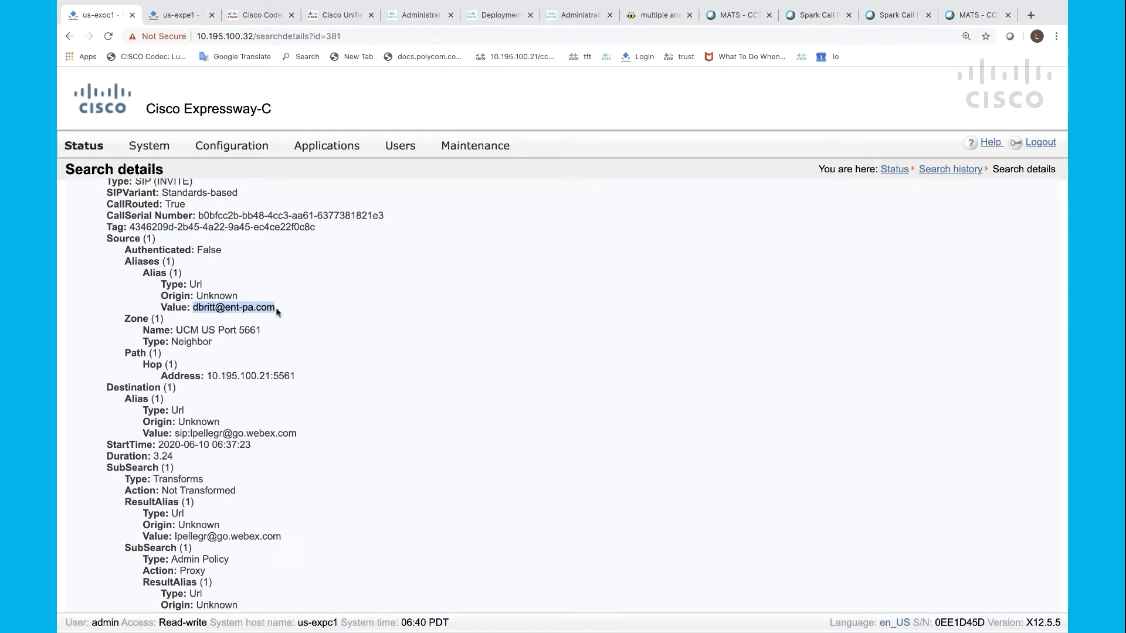
{"action": "scroll", "coordinate": [281, 280], "scroll_direction": "down", "scroll_amount": 2}
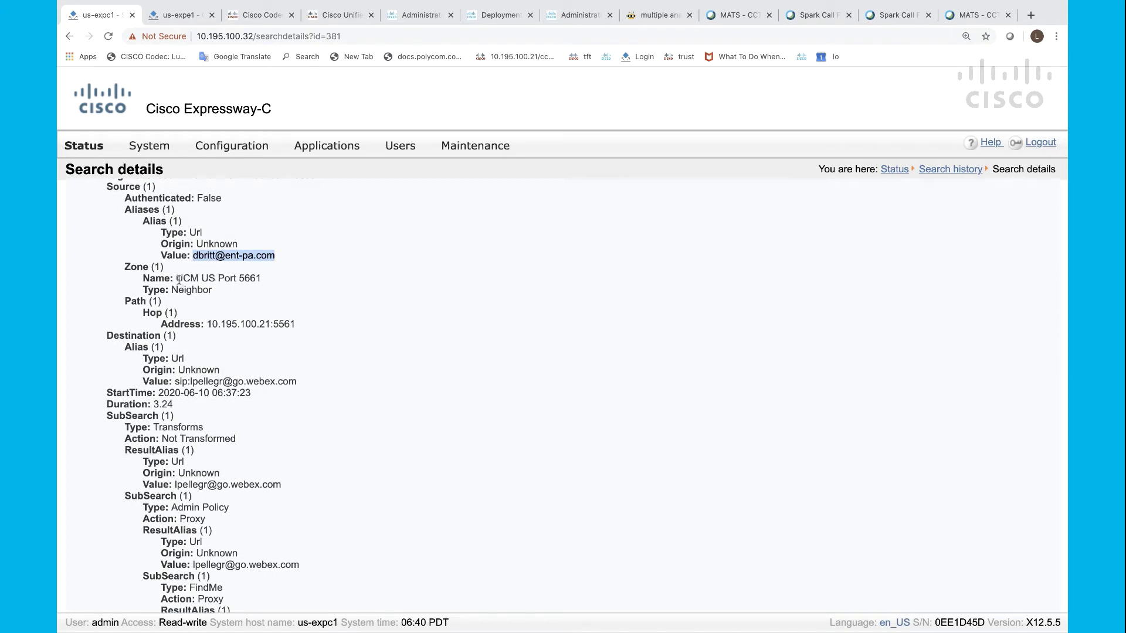
{"action": "scroll", "coordinate": [179, 279], "scroll_direction": "down", "scroll_amount": 3}
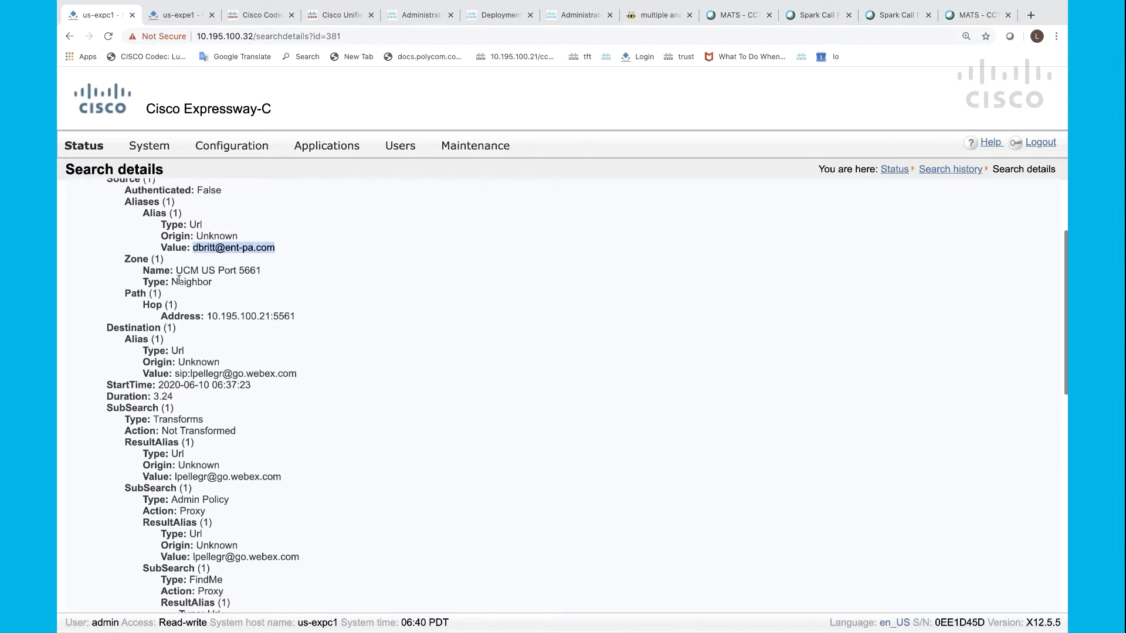
{"action": "left_click_drag", "start_coordinate": [190, 290], "coordinate": [297, 297]}
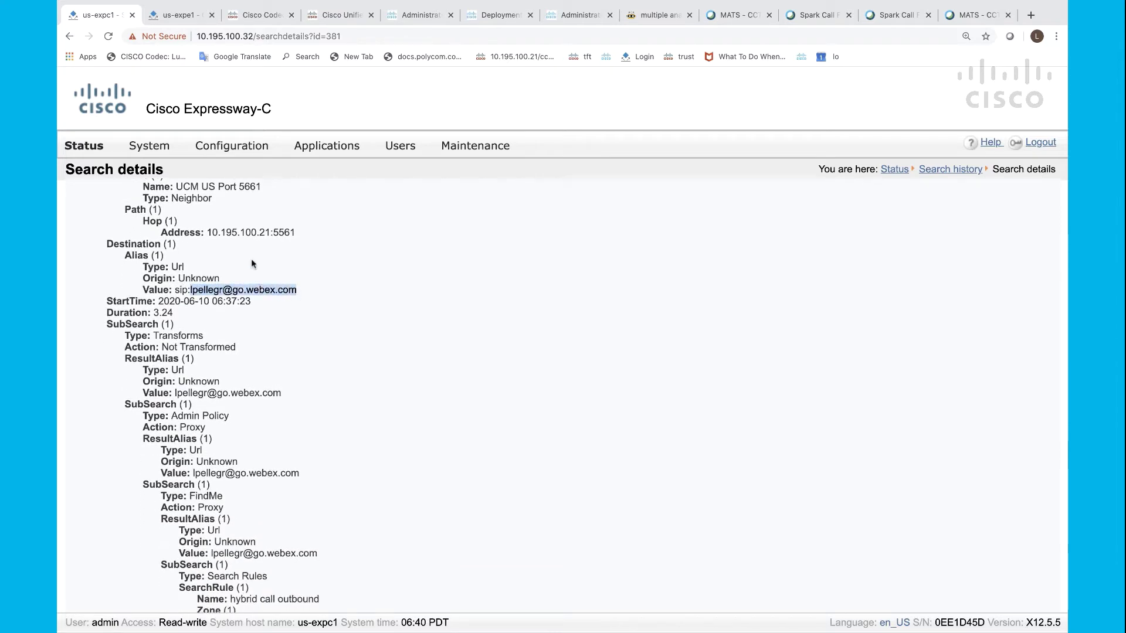
Step: Examine the search rule and the zones that the 06:37:23 search was routed through
{"action": "scroll", "coordinate": [249, 258], "scroll_direction": "down", "scroll_amount": 1}
{"action": "scroll", "coordinate": [249, 258], "scroll_direction": "down", "scroll_amount": 4}
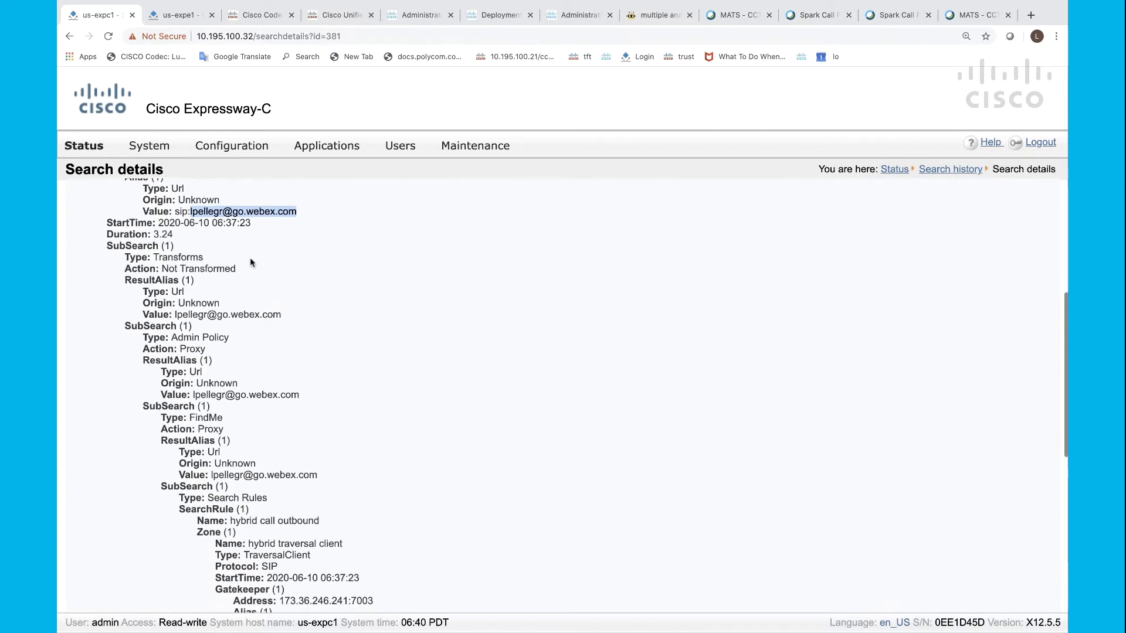
{"action": "scroll", "coordinate": [250, 258], "scroll_direction": "down", "scroll_amount": 6}
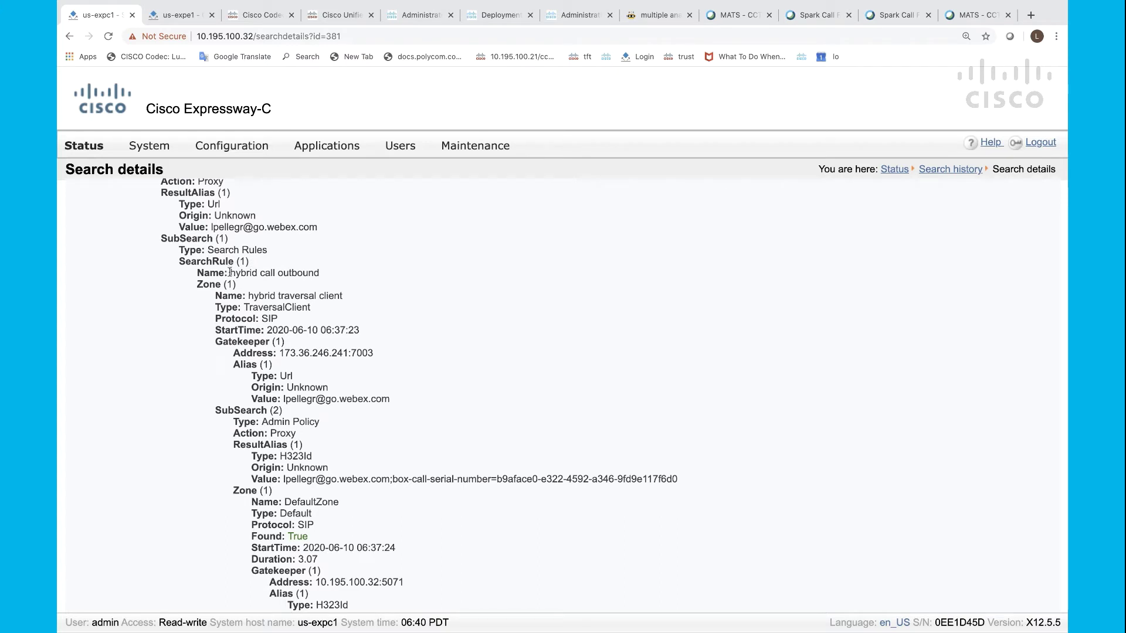
{"action": "left_click_drag", "start_coordinate": [230, 272], "coordinate": [329, 271]}
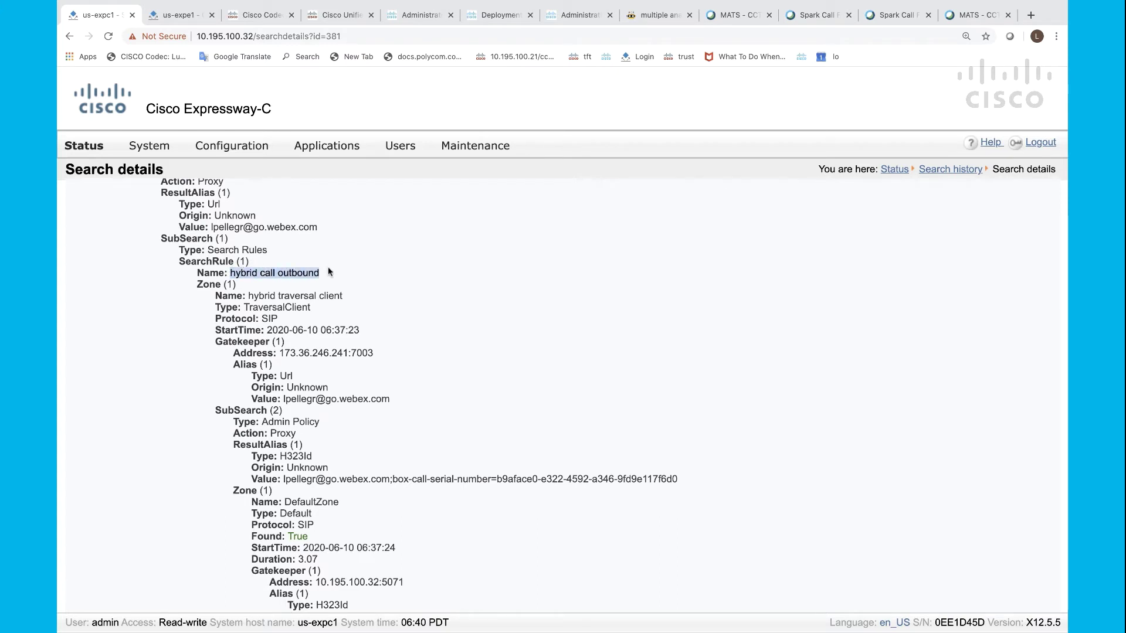
{"action": "left_click", "coordinate": [246, 297]}
{"action": "left_click_drag", "start_coordinate": [246, 296], "coordinate": [347, 300]}
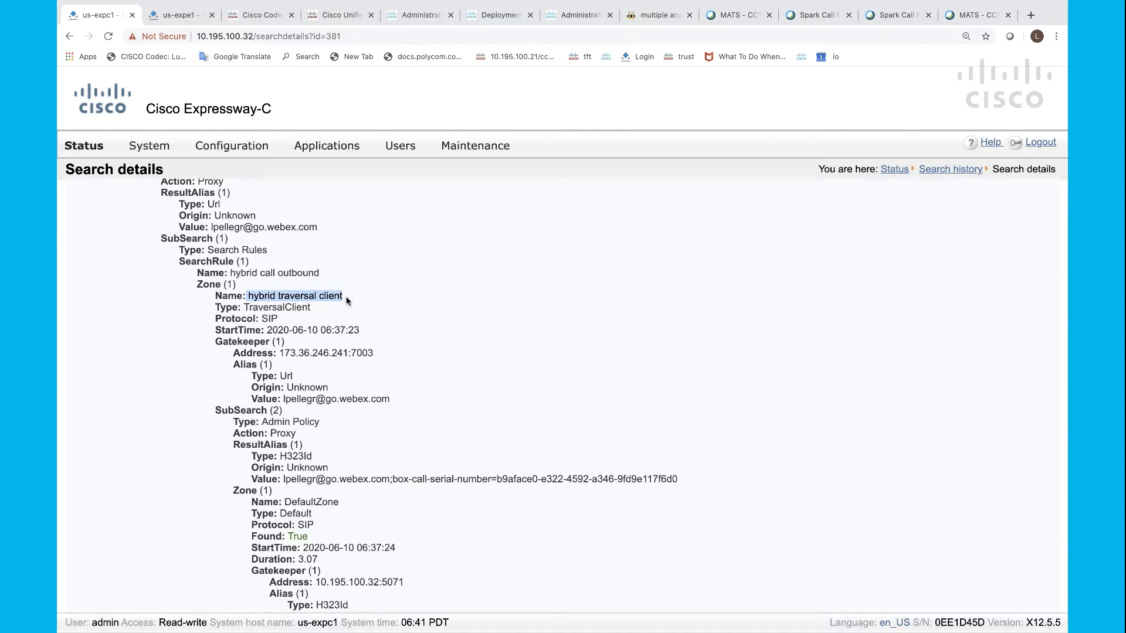
{"action": "scroll", "coordinate": [346, 301], "scroll_direction": "down", "scroll_amount": 3}
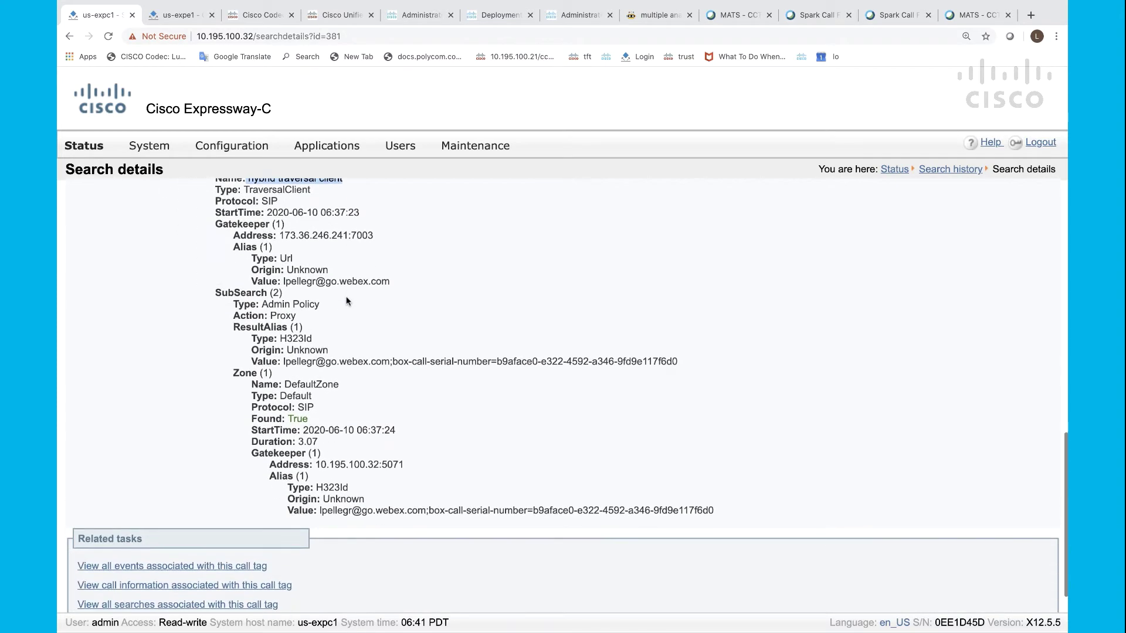
{"action": "left_click_drag", "start_coordinate": [235, 373], "coordinate": [339, 385]}
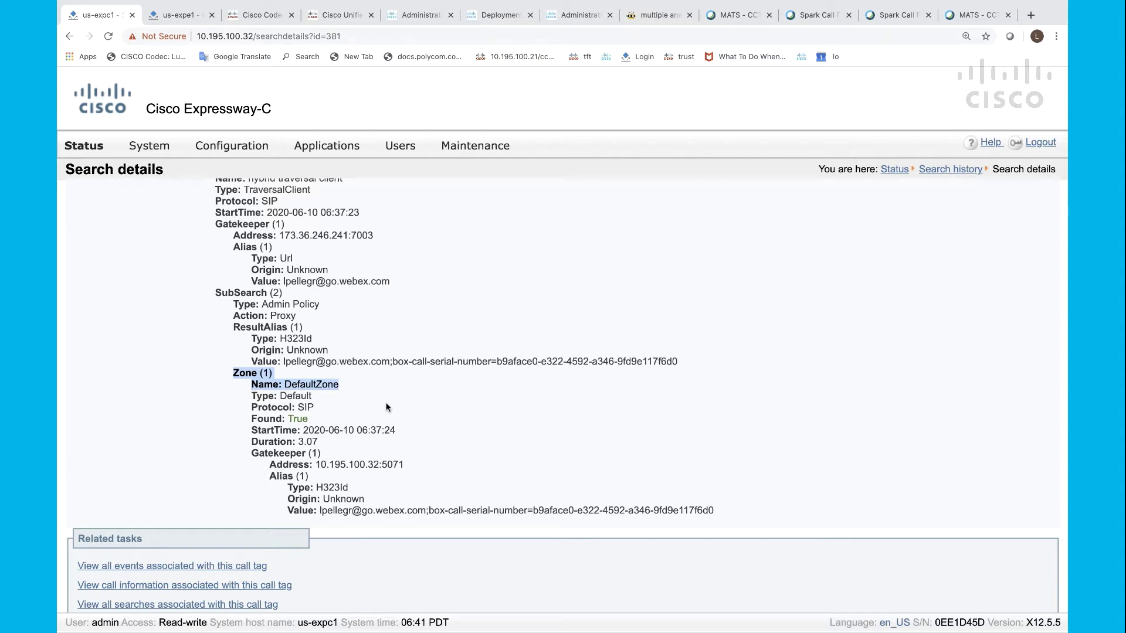
Step: Open the 06:37:24 entry from the search history and examine its source alias and source zone
{"action": "mouse_move", "coordinate": [85, 146]}
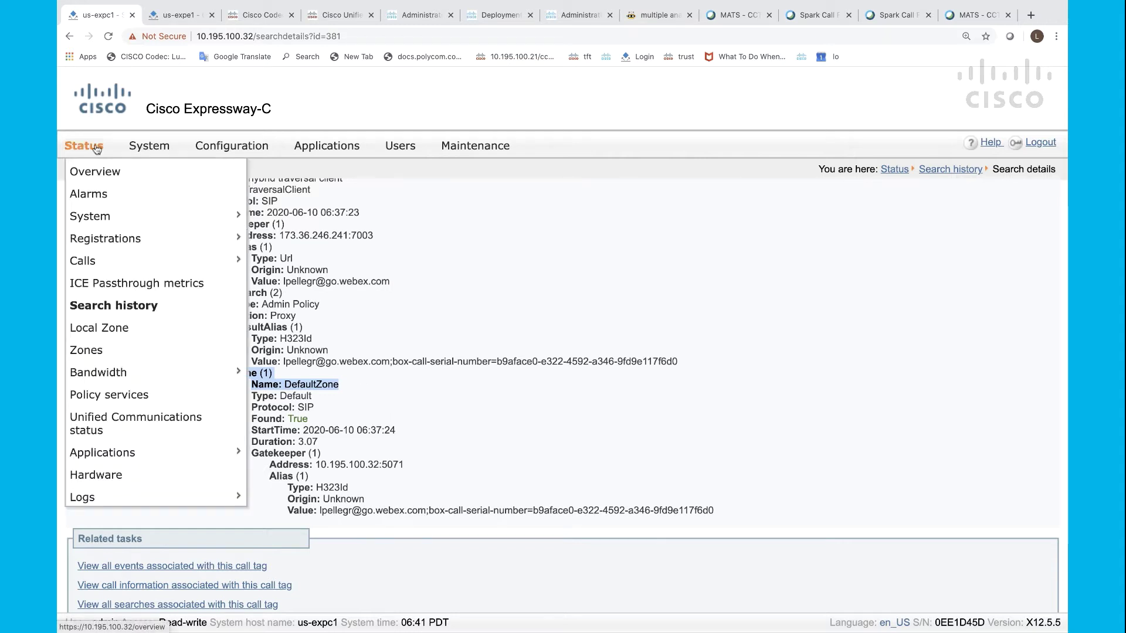
{"action": "left_click", "coordinate": [94, 308]}
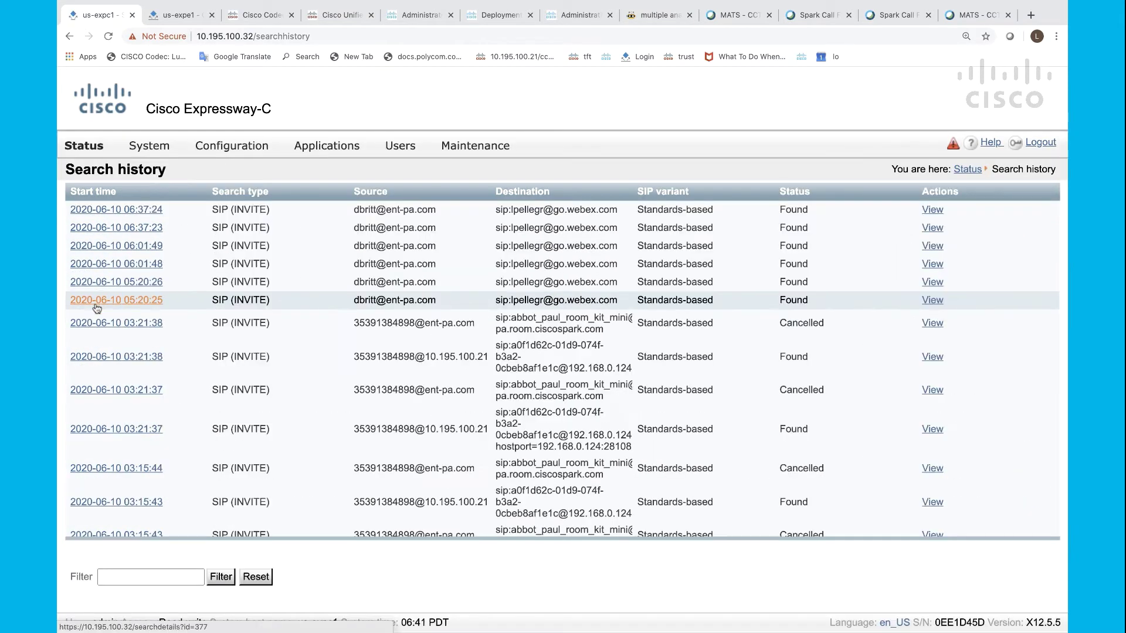
{"action": "left_click", "coordinate": [117, 211]}
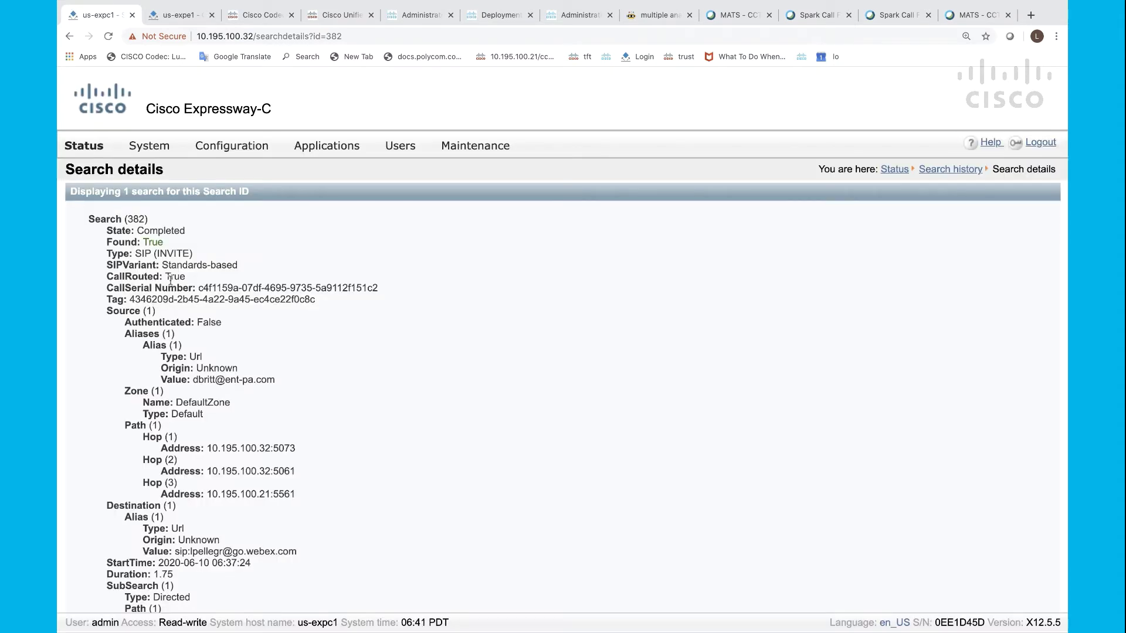
{"action": "scroll", "coordinate": [170, 280], "scroll_direction": "down", "scroll_amount": 3}
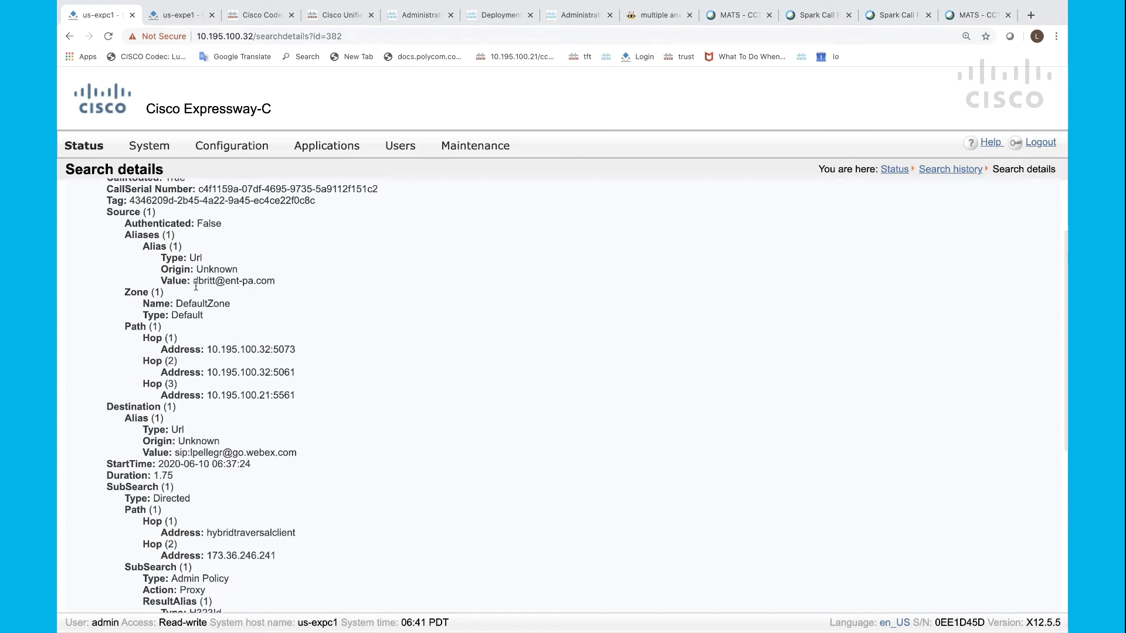
{"action": "left_click_drag", "start_coordinate": [193, 282], "coordinate": [273, 282]}
{"action": "left_click_drag", "start_coordinate": [175, 303], "coordinate": [233, 302]}
Step: Examine the path hops, destination alias and outgoing zone of the 06:37:24 search
{"action": "scroll", "coordinate": [231, 299], "scroll_direction": "down", "scroll_amount": 5}
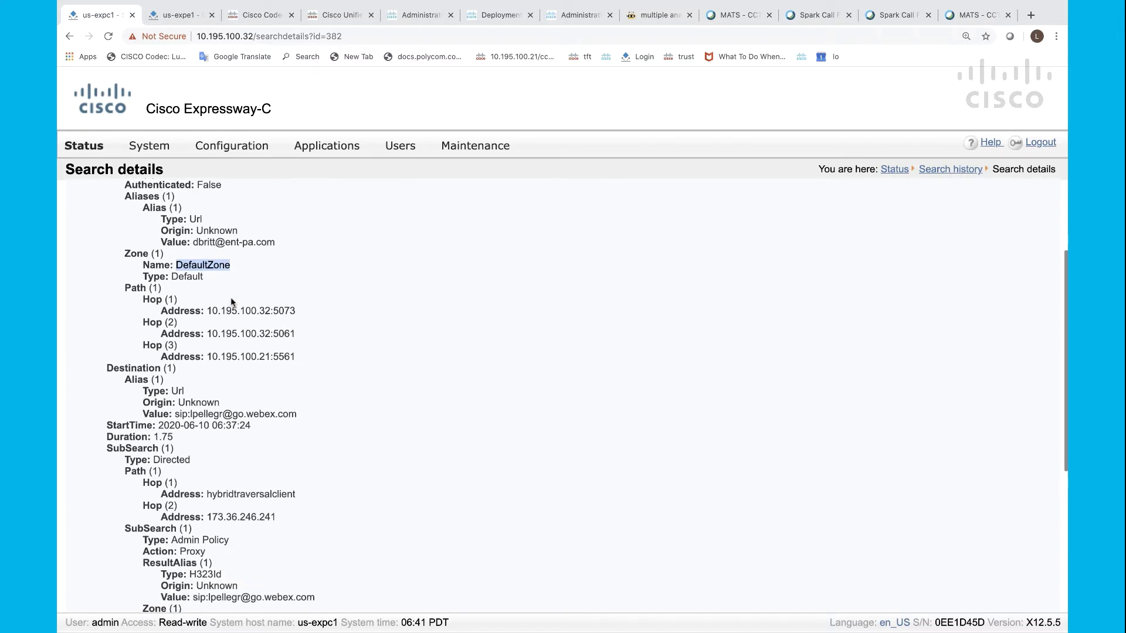
{"action": "scroll", "coordinate": [231, 298], "scroll_direction": "down", "scroll_amount": 3}
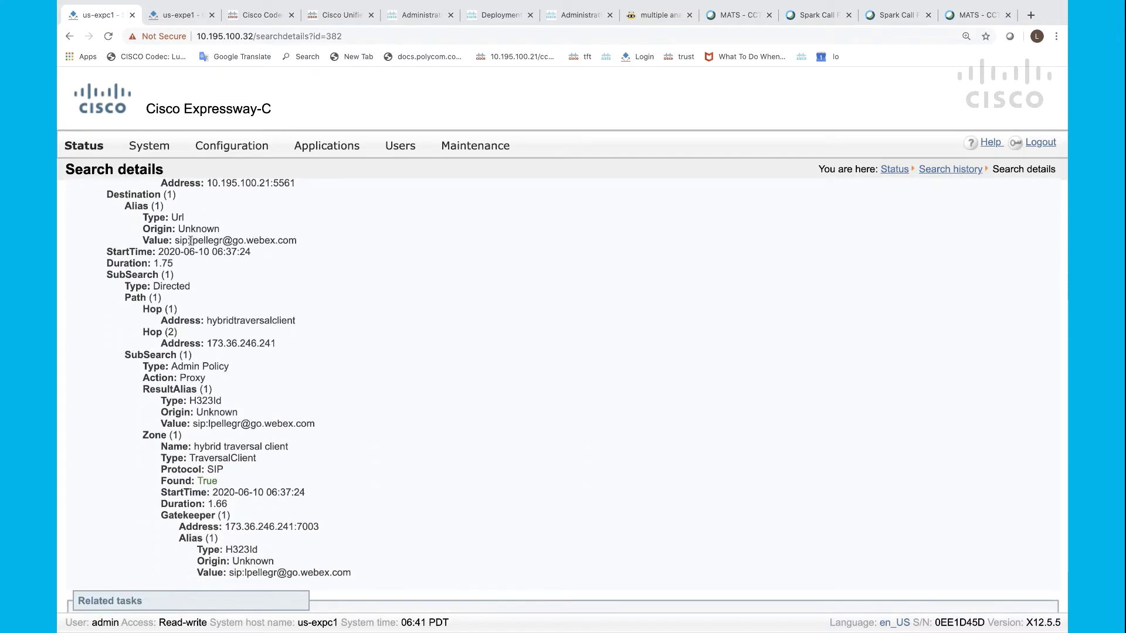
{"action": "left_click_drag", "start_coordinate": [190, 240], "coordinate": [292, 245]}
{"action": "scroll", "coordinate": [291, 243], "scroll_direction": "down", "scroll_amount": 2}
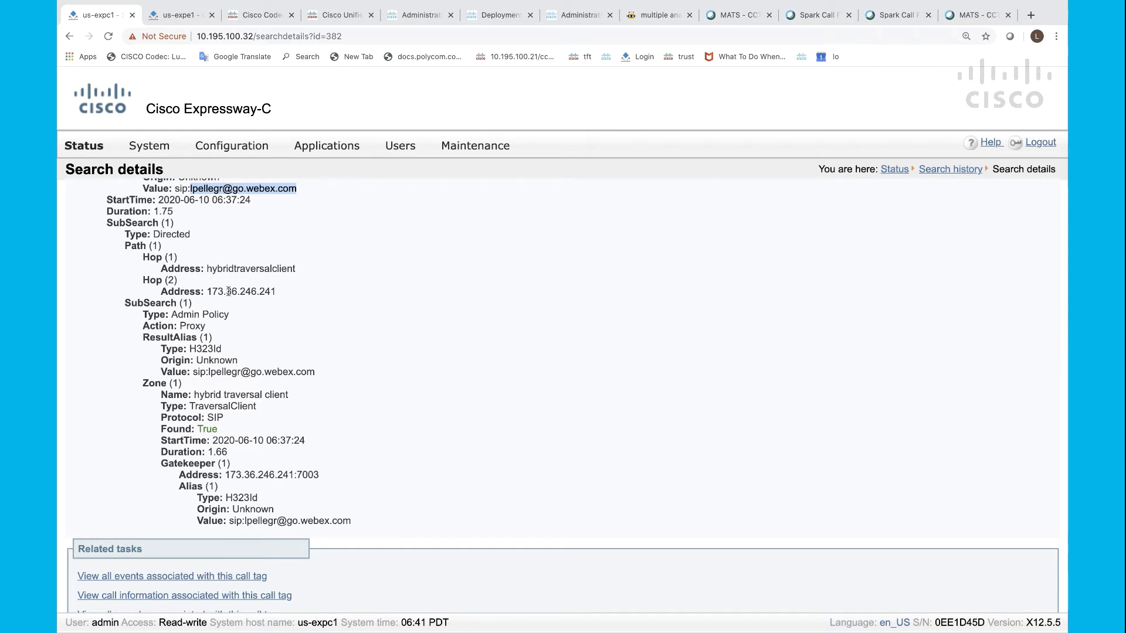
{"action": "scroll", "coordinate": [229, 292], "scroll_direction": "down", "scroll_amount": 1}
{"action": "left_click_drag", "start_coordinate": [196, 362], "coordinate": [291, 363]}
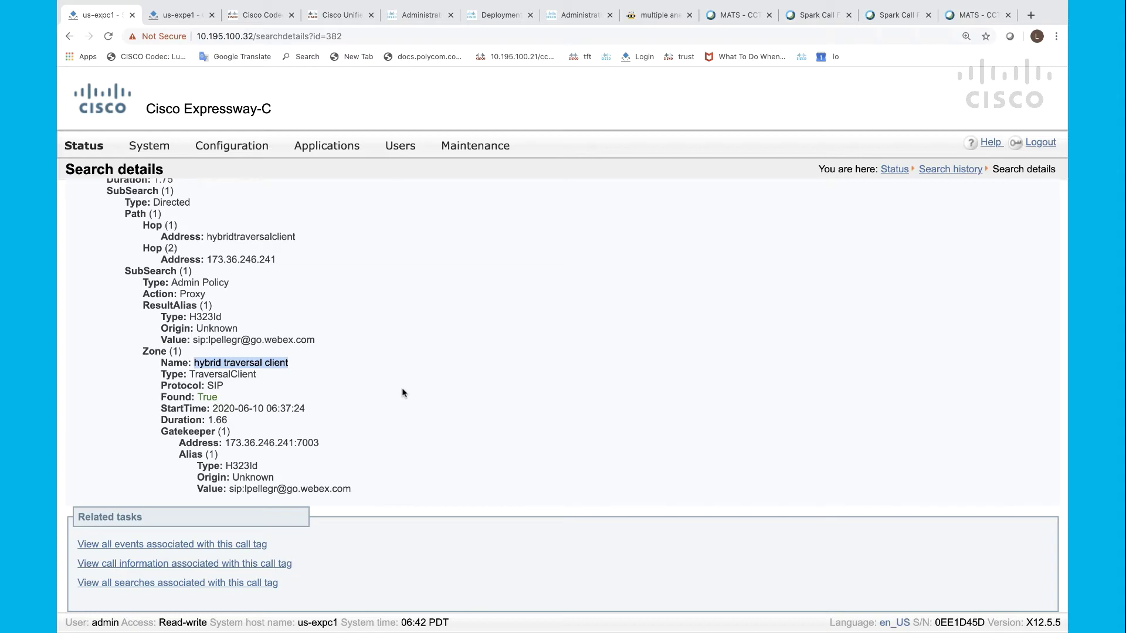
Step: Show the current calls in the call status, check the active call's protocol and view its components
{"action": "scroll", "coordinate": [403, 393], "scroll_direction": "up", "scroll_amount": 7}
{"action": "mouse_move", "coordinate": [93, 155]}
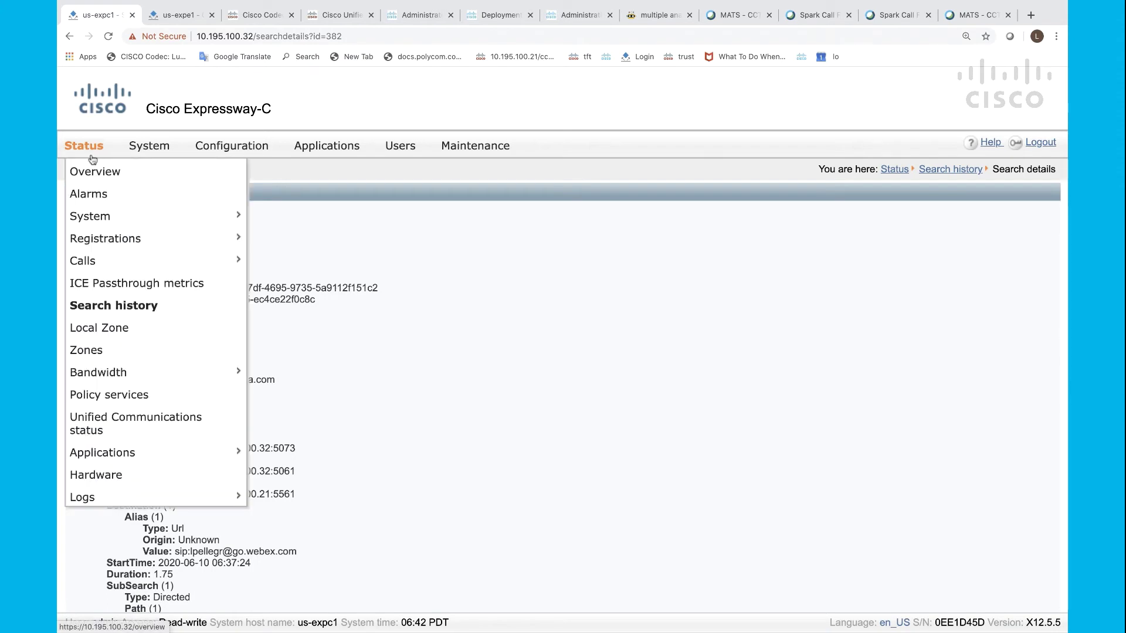
{"action": "mouse_move", "coordinate": [113, 260]}
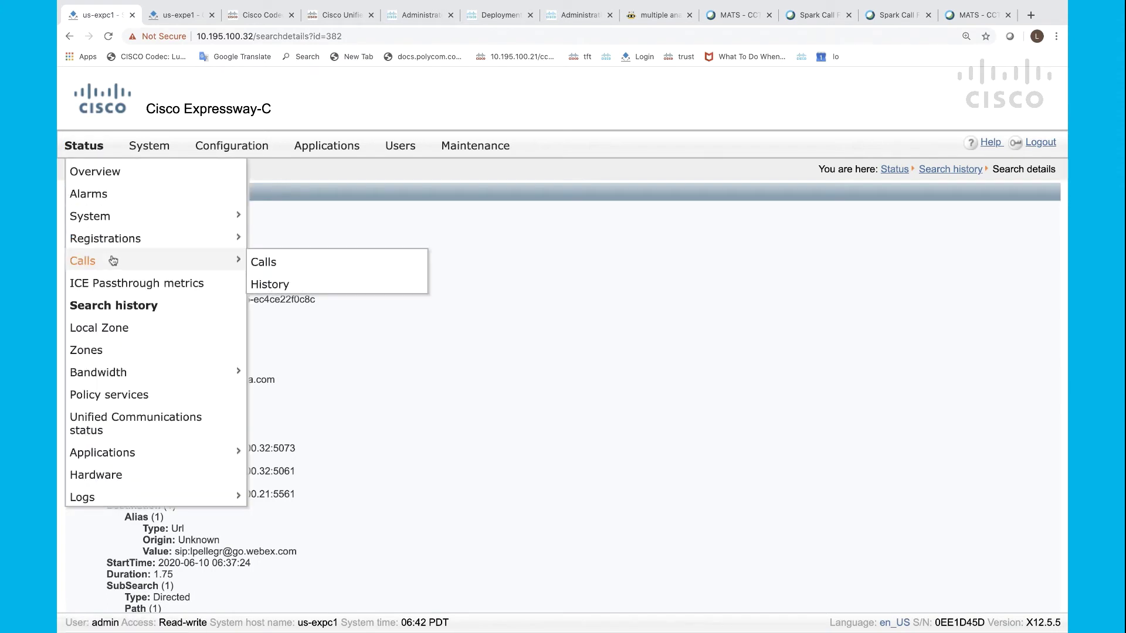
{"action": "left_click", "coordinate": [265, 265]}
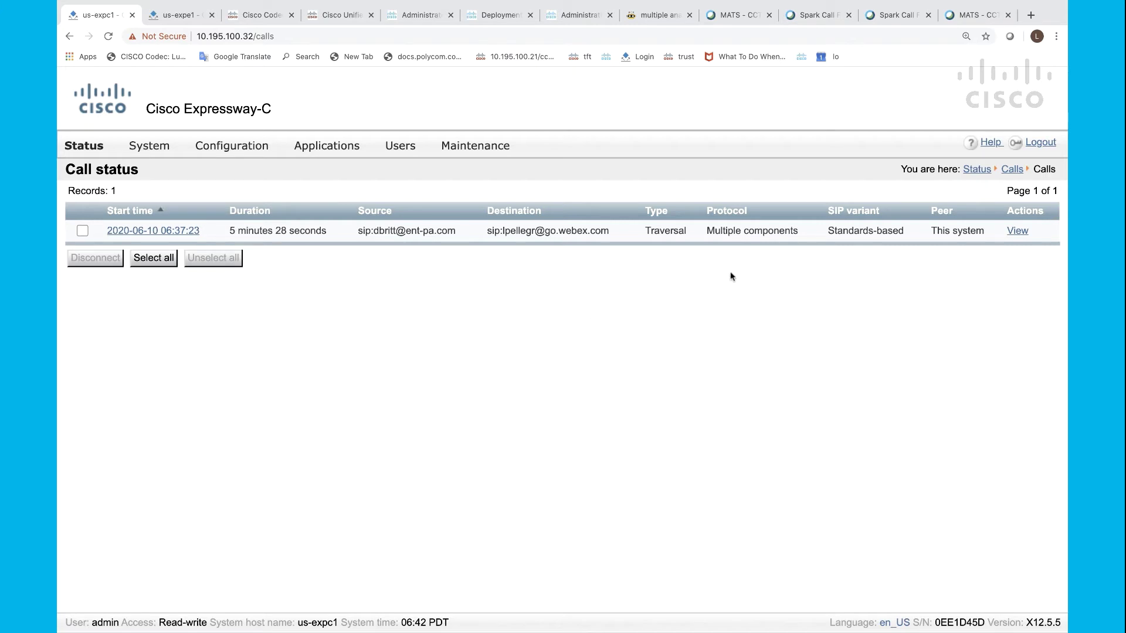
{"action": "left_click_drag", "start_coordinate": [708, 228], "coordinate": [800, 233]}
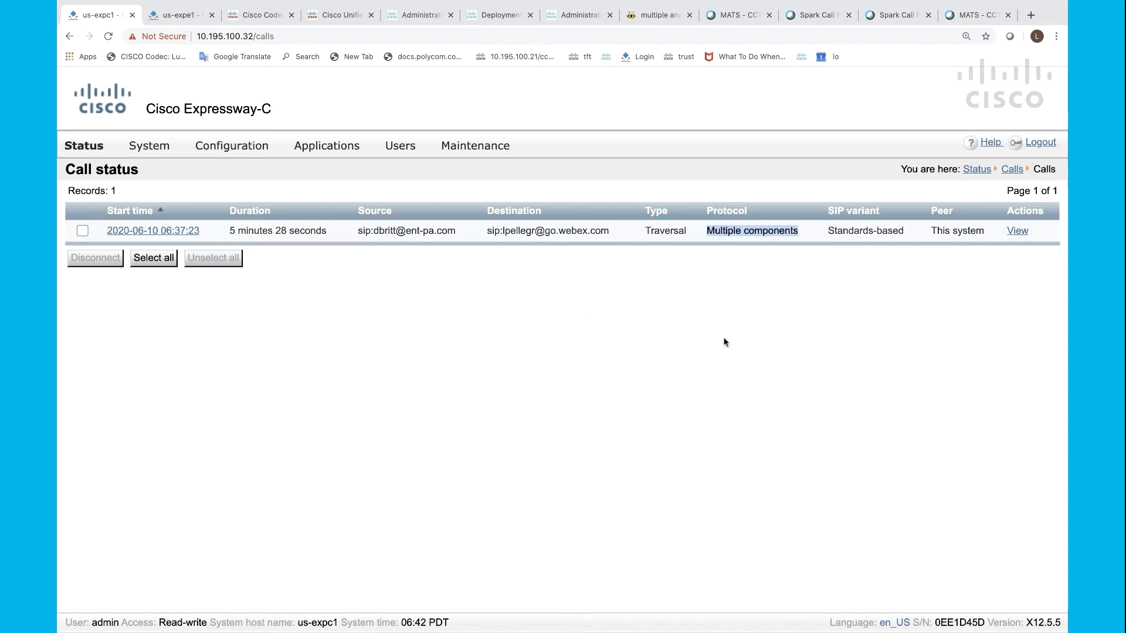
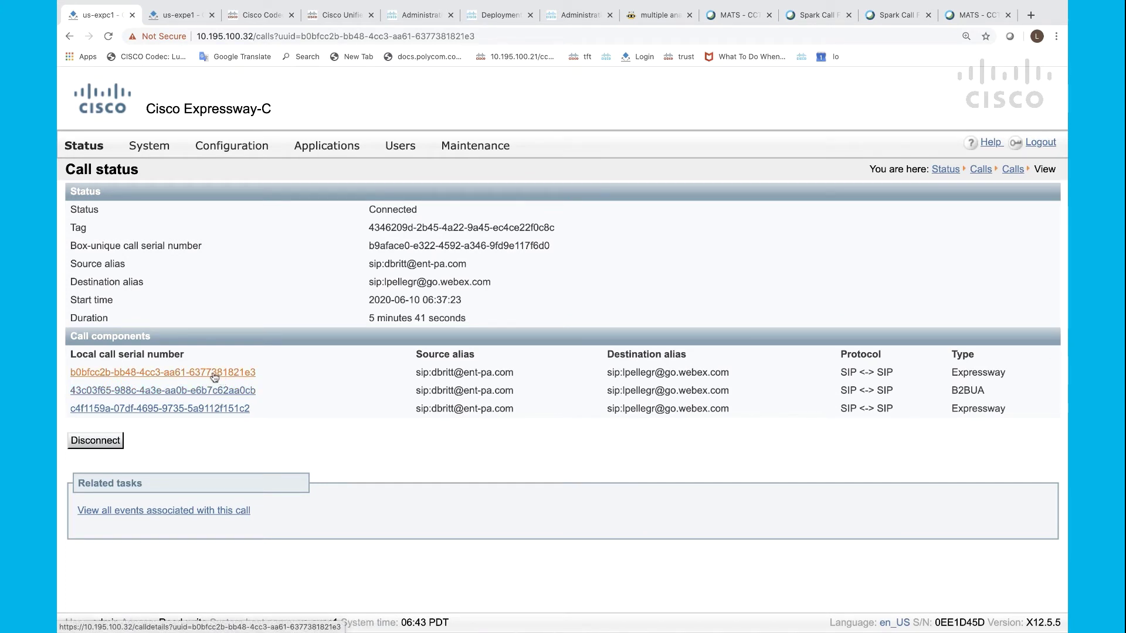
Step: Open the details of the call's first Expressway component and examine the start and end of its bandwidth route
{"action": "left_click", "coordinate": [214, 373]}
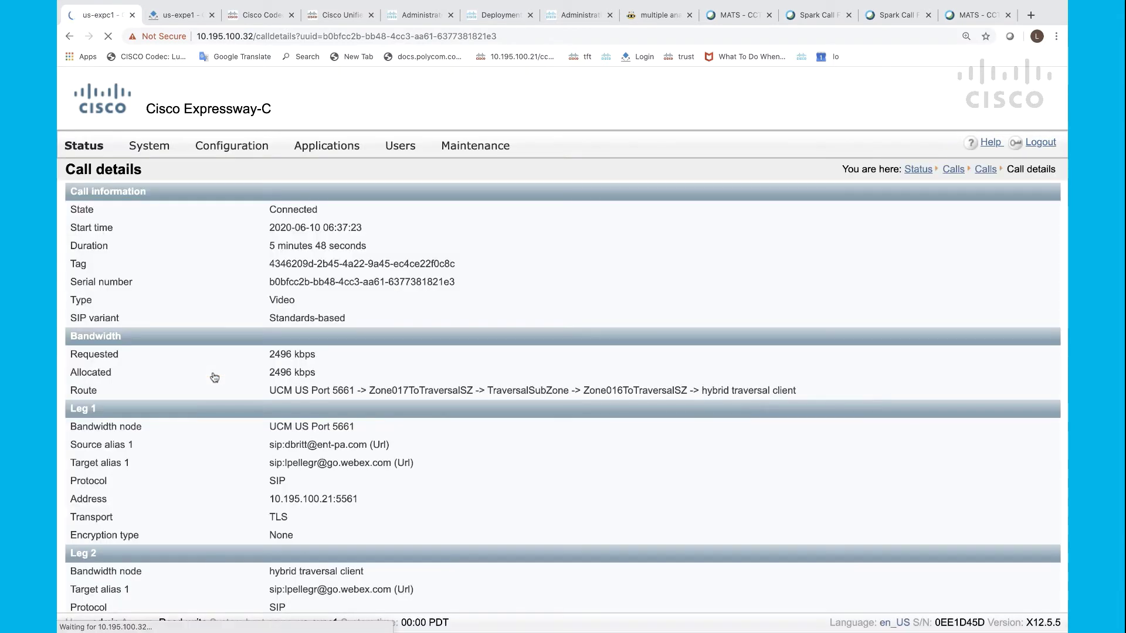
{"action": "scroll", "coordinate": [214, 377], "scroll_direction": "down", "scroll_amount": 3}
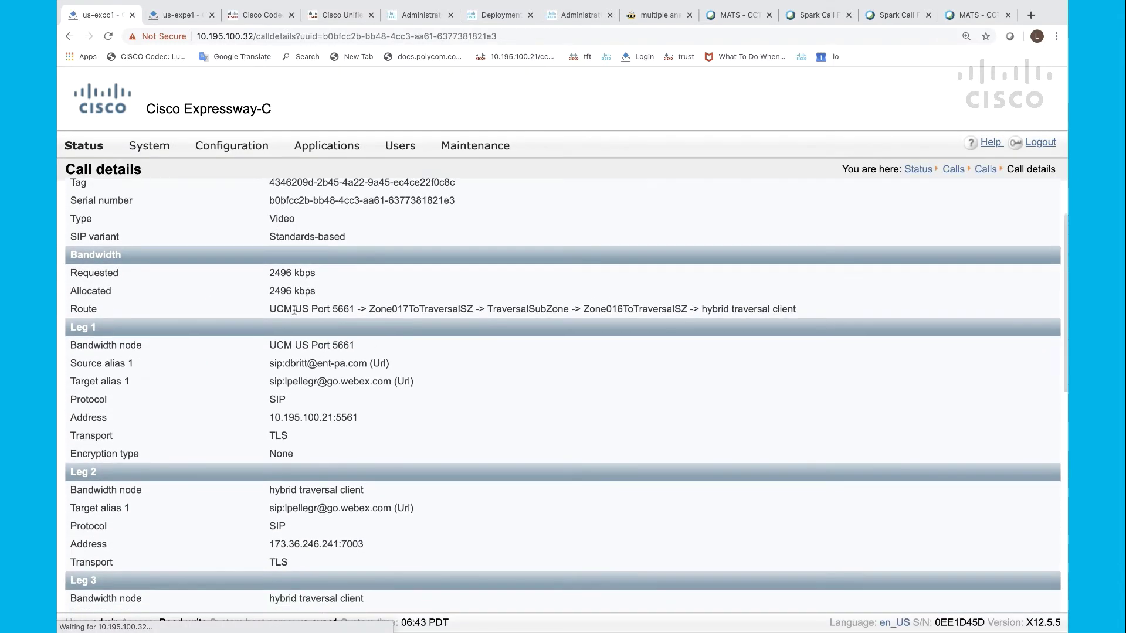
{"action": "left_click_drag", "start_coordinate": [269, 308], "coordinate": [296, 309]}
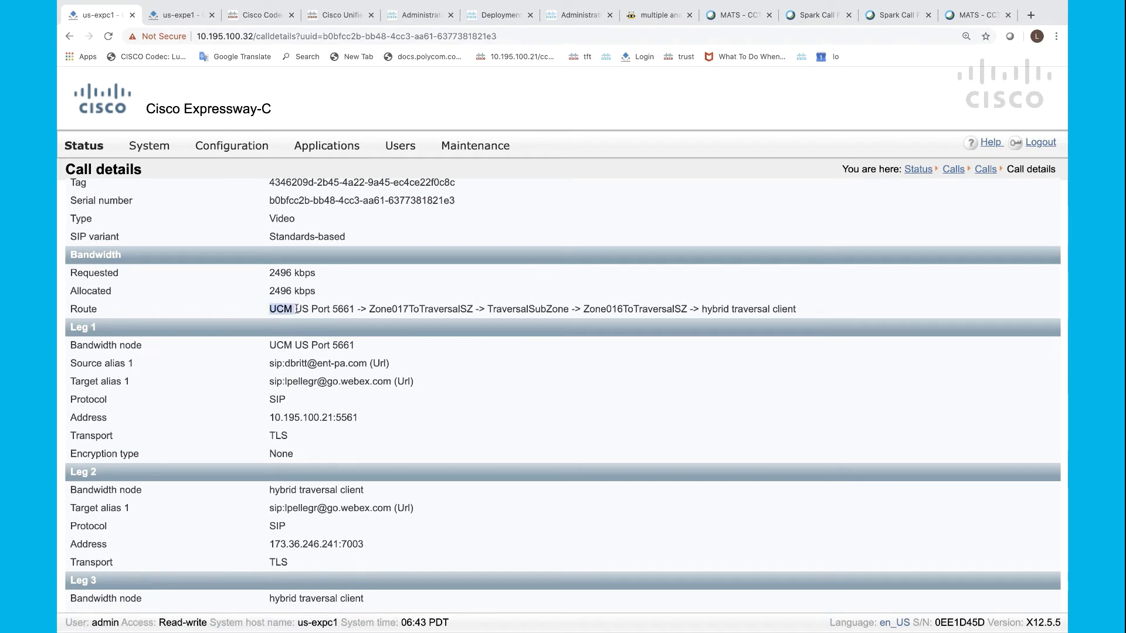
{"action": "left_click_drag", "start_coordinate": [702, 309], "coordinate": [801, 311]}
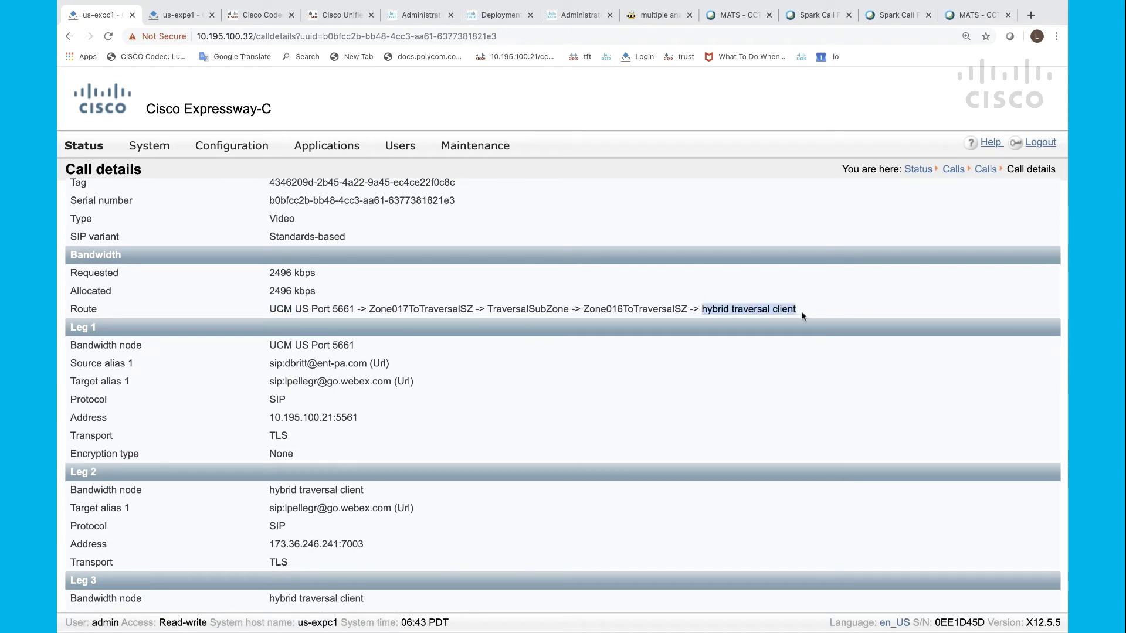
Step: Examine the first Expressway component's call legs, focusing on the address and port of Leg 2
{"action": "scroll", "coordinate": [449, 336], "scroll_direction": "down", "scroll_amount": 3}
{"action": "scroll", "coordinate": [449, 336], "scroll_direction": "down", "scroll_amount": 2}
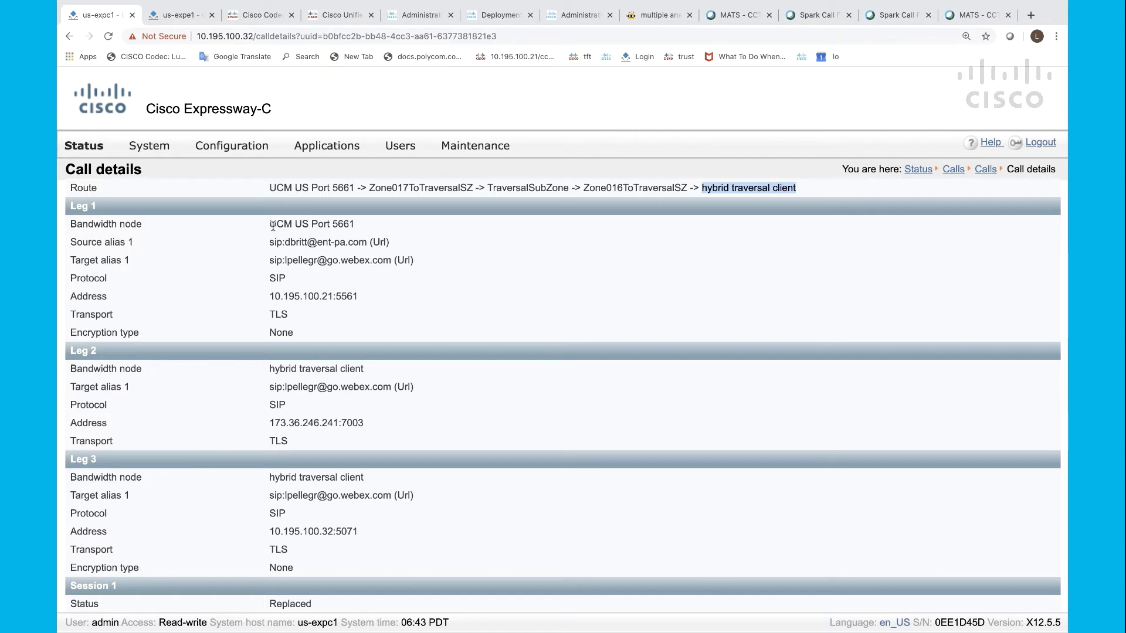
{"action": "scroll", "coordinate": [273, 225], "scroll_direction": "down", "scroll_amount": 5}
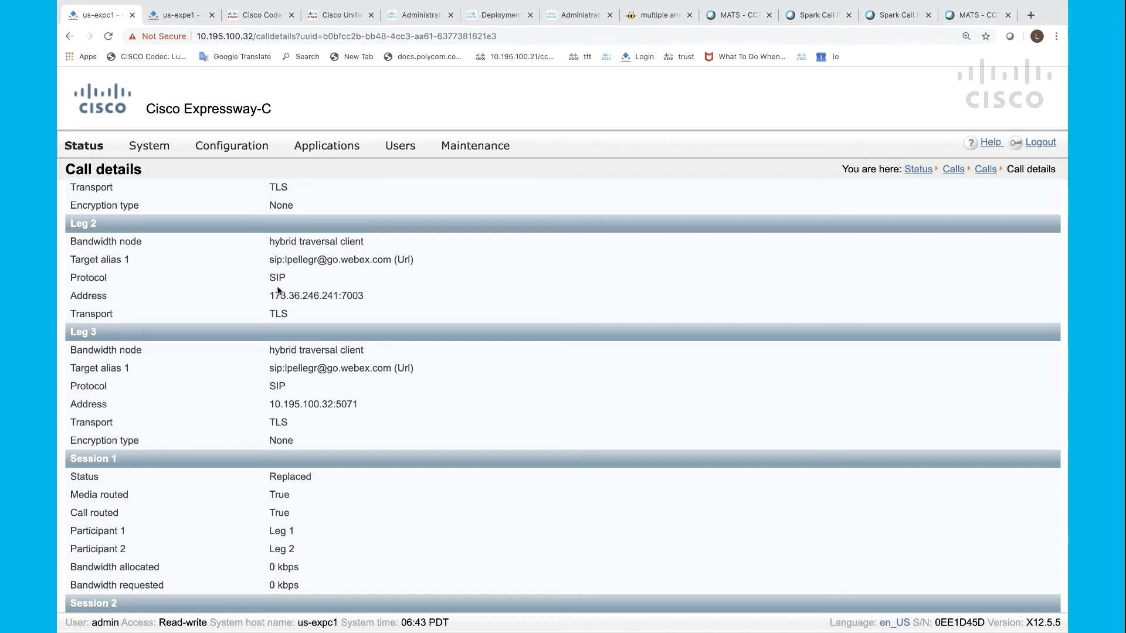
{"action": "left_click_drag", "start_coordinate": [270, 295], "coordinate": [364, 299]}
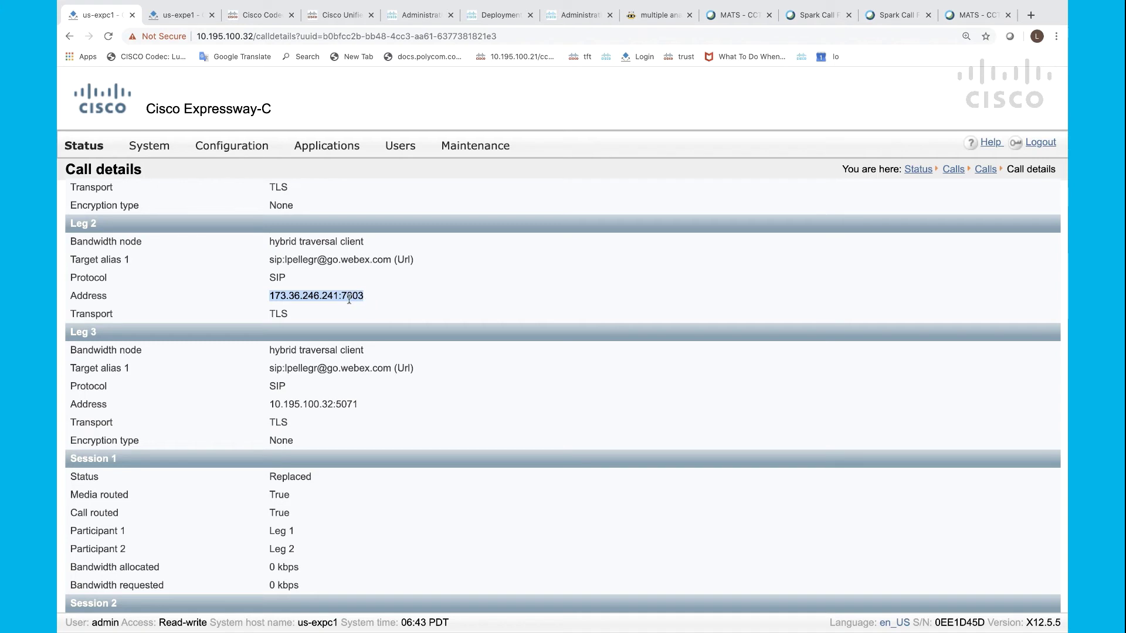
Step: Compare the Leg 3 address with the Expressway-C's own IP address and examine its port
{"action": "scroll", "coordinate": [301, 270], "scroll_direction": "down", "scroll_amount": 3}
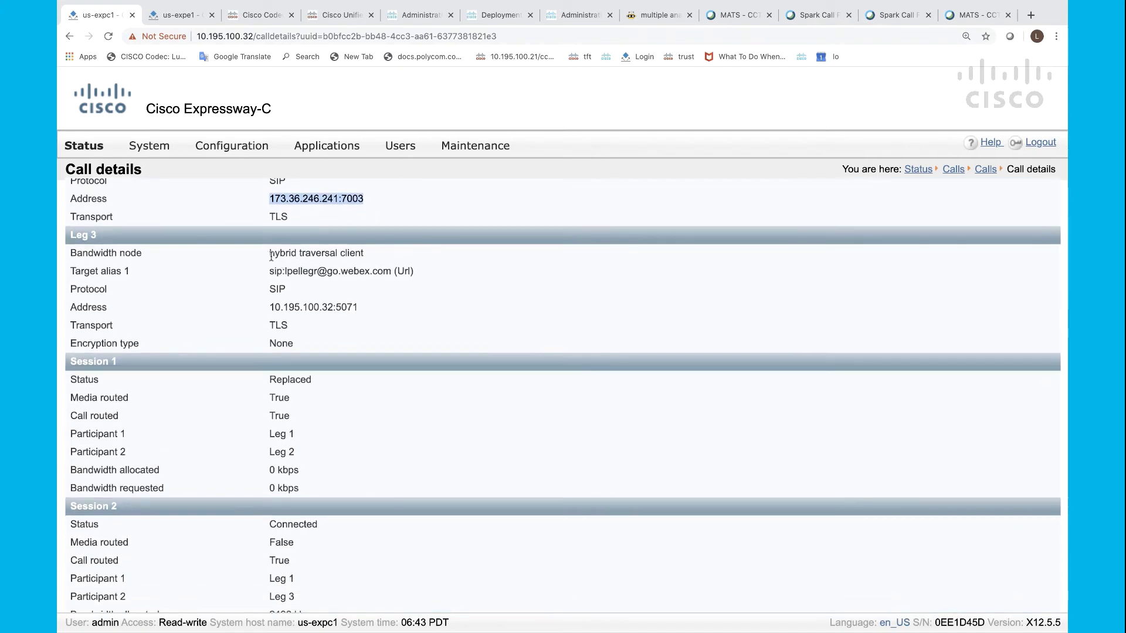
{"action": "left_click_drag", "start_coordinate": [270, 308], "coordinate": [327, 306]}
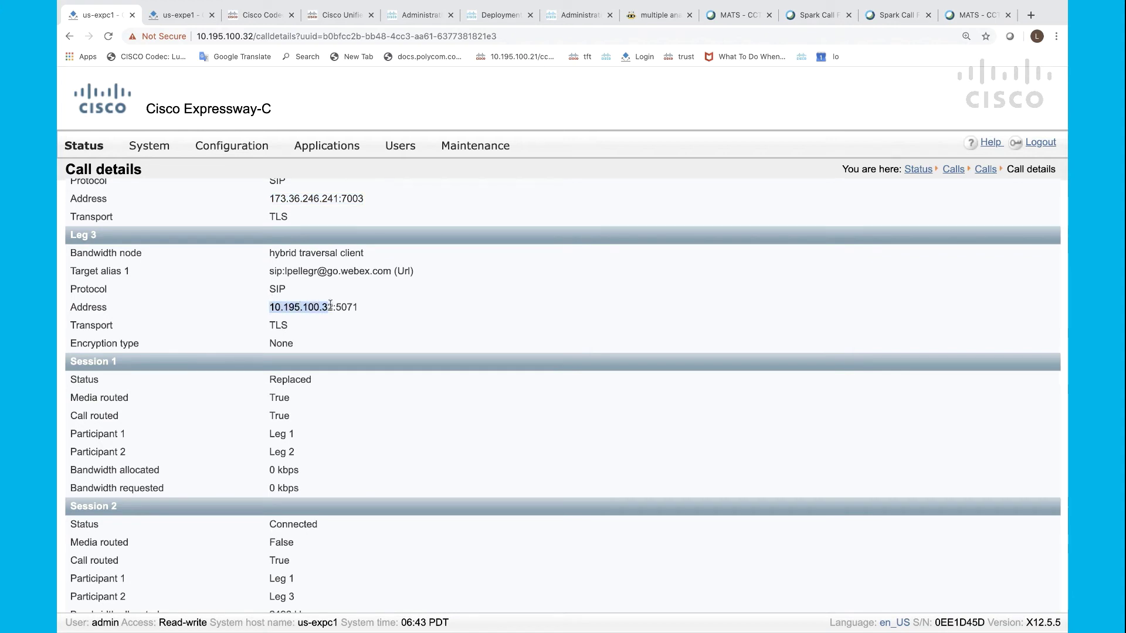
{"action": "left_click_drag", "start_coordinate": [200, 37], "coordinate": [252, 33]}
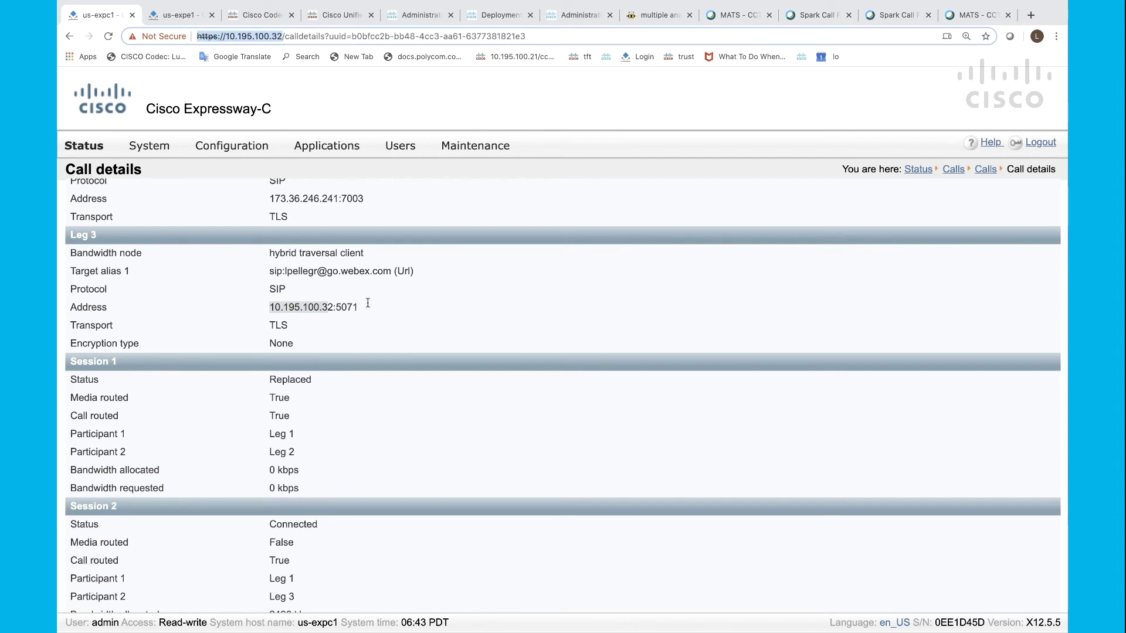
{"action": "left_click_drag", "start_coordinate": [336, 307], "coordinate": [363, 307]}
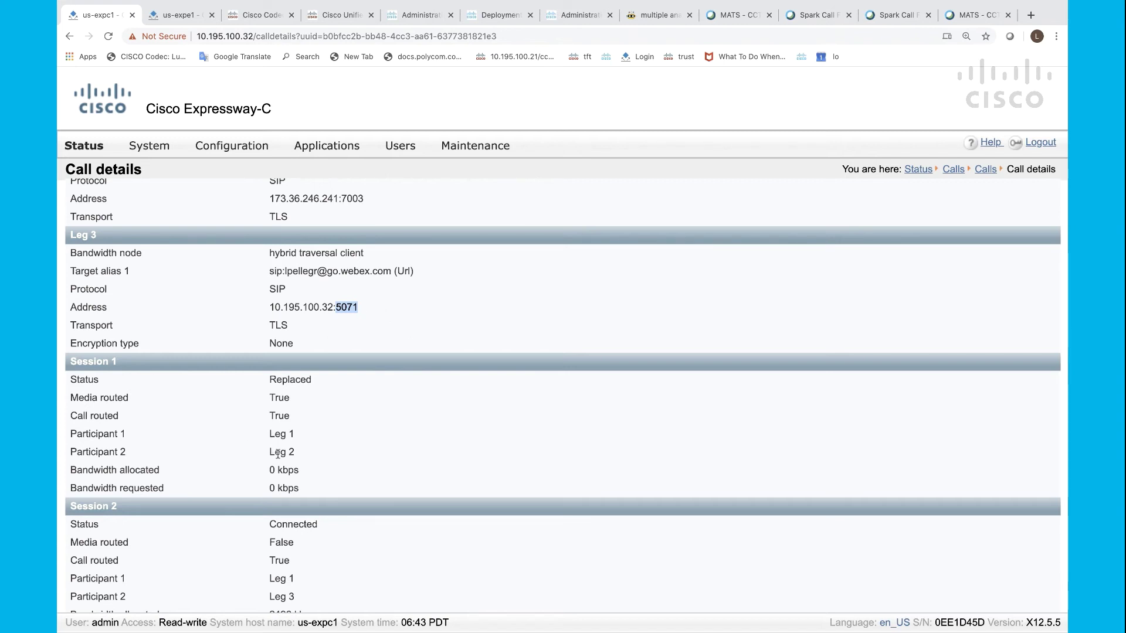
Step: Review the component's legs again and examine the status and participants of Session 1 and Session 2
{"action": "scroll", "coordinate": [278, 454], "scroll_direction": "up", "scroll_amount": 5}
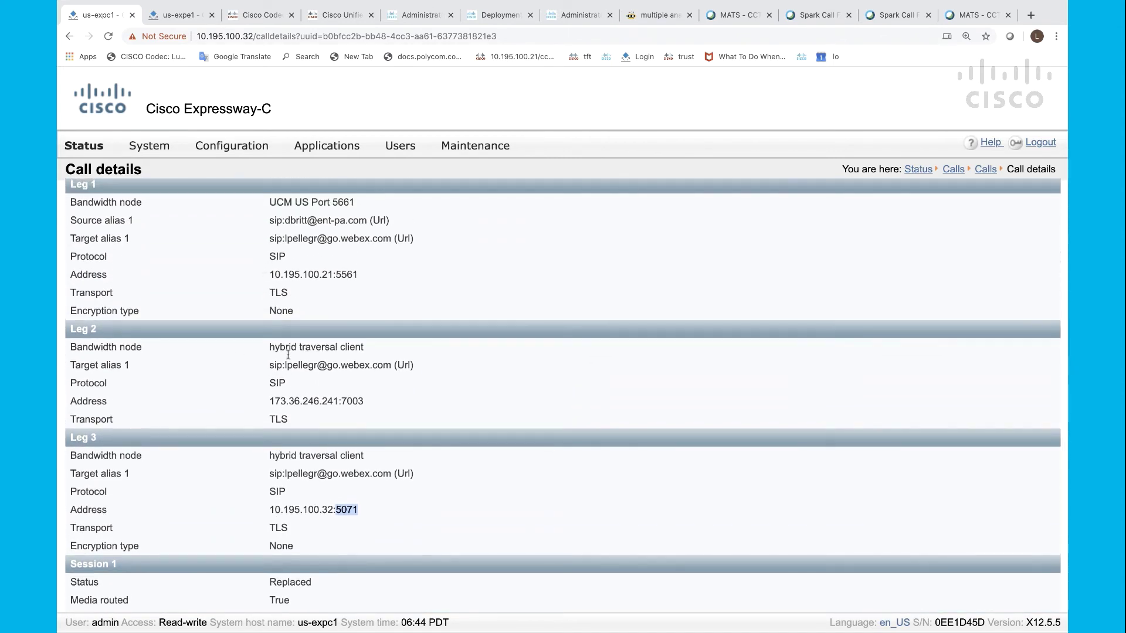
{"action": "scroll", "coordinate": [270, 366], "scroll_direction": "down", "scroll_amount": 3}
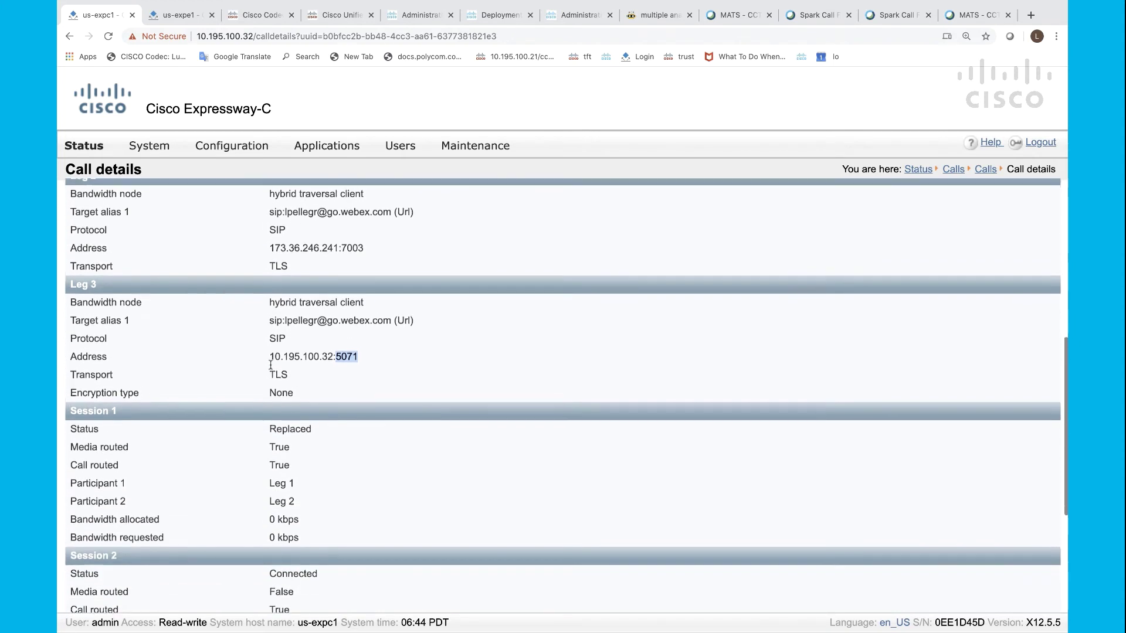
{"action": "scroll", "coordinate": [270, 366], "scroll_direction": "down", "scroll_amount": 1}
{"action": "scroll", "coordinate": [270, 362], "scroll_direction": "down", "scroll_amount": 2}
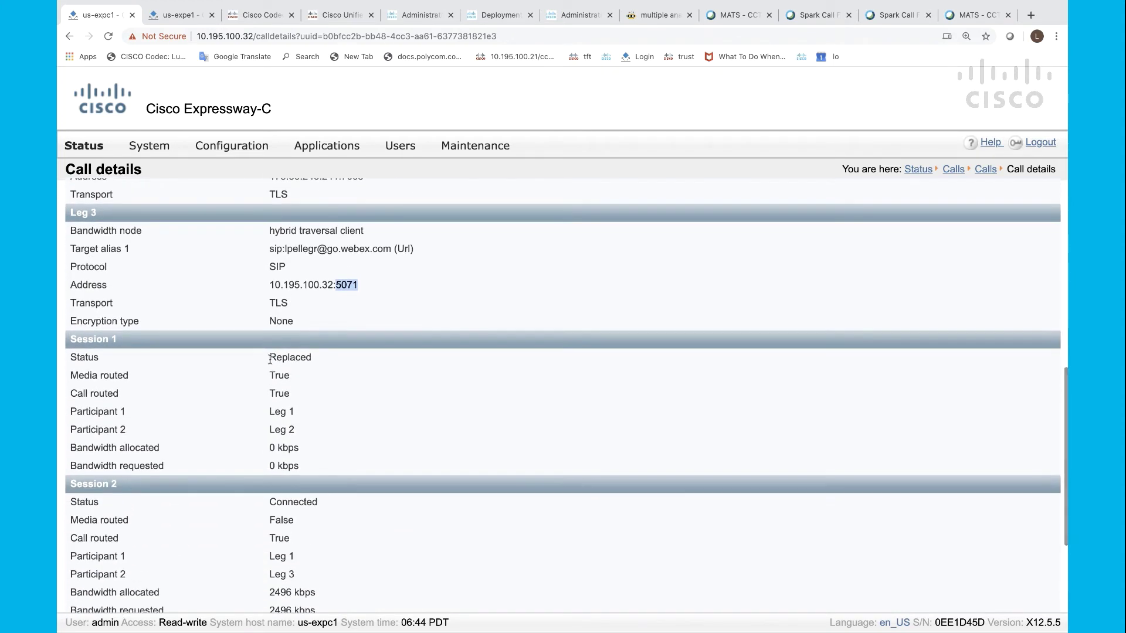
{"action": "left_click_drag", "start_coordinate": [270, 359], "coordinate": [322, 361]}
{"action": "scroll", "coordinate": [324, 362], "scroll_direction": "down", "scroll_amount": 1}
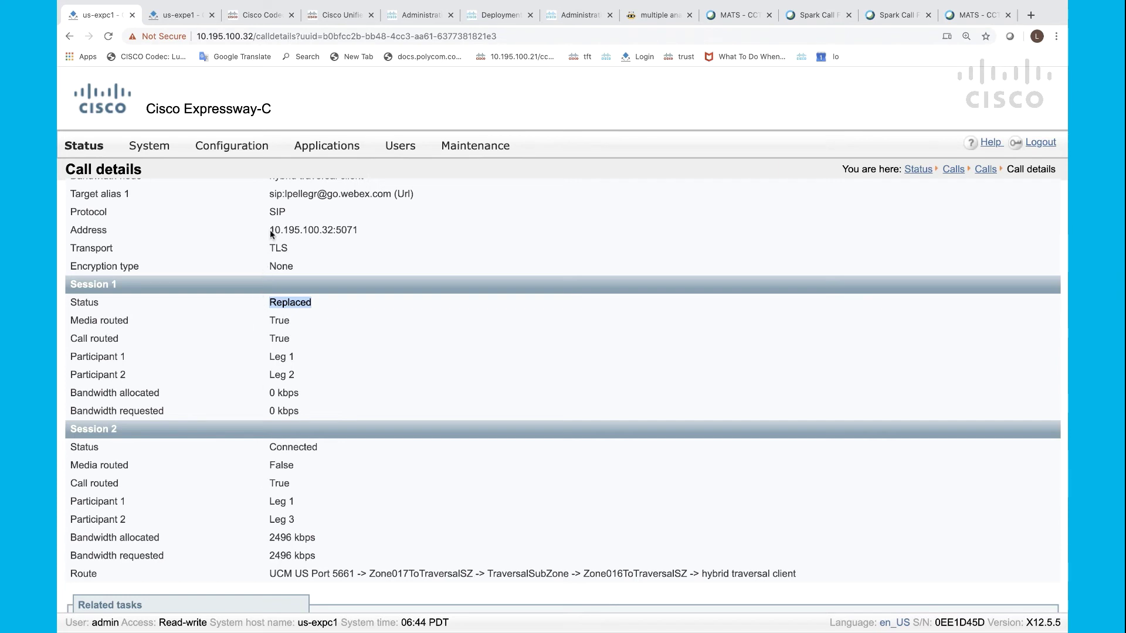
{"action": "scroll", "coordinate": [276, 503], "scroll_direction": "down", "scroll_amount": 2}
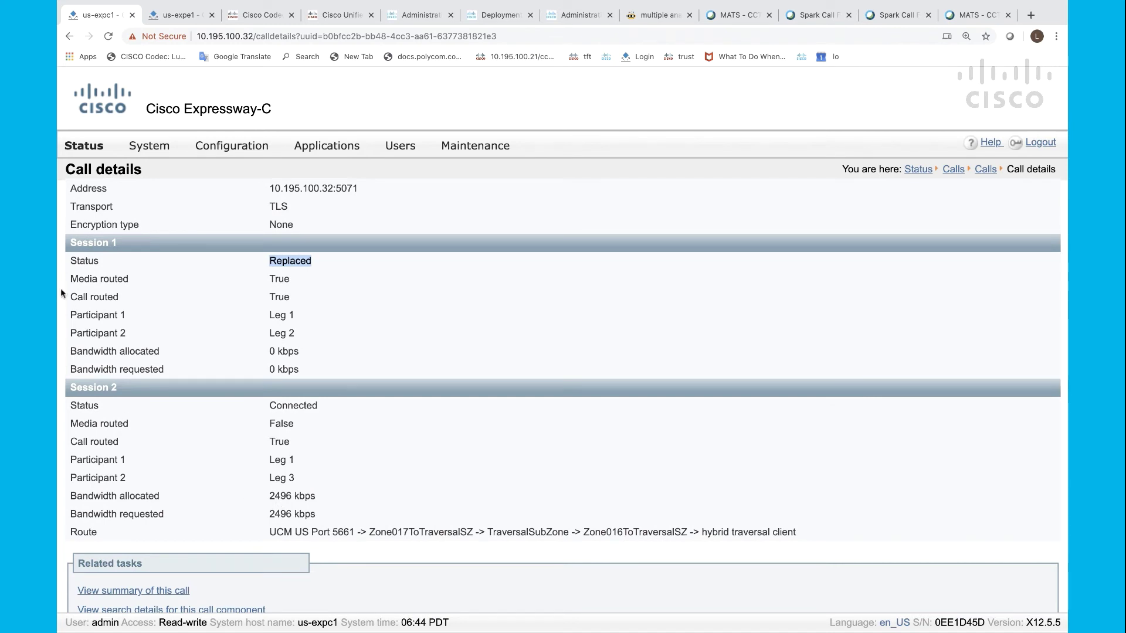
Step: Return to the current calls, open the 06:37:23 call and examine the type of its second component
{"action": "mouse_move", "coordinate": [84, 145]}
{"action": "mouse_move", "coordinate": [94, 258]}
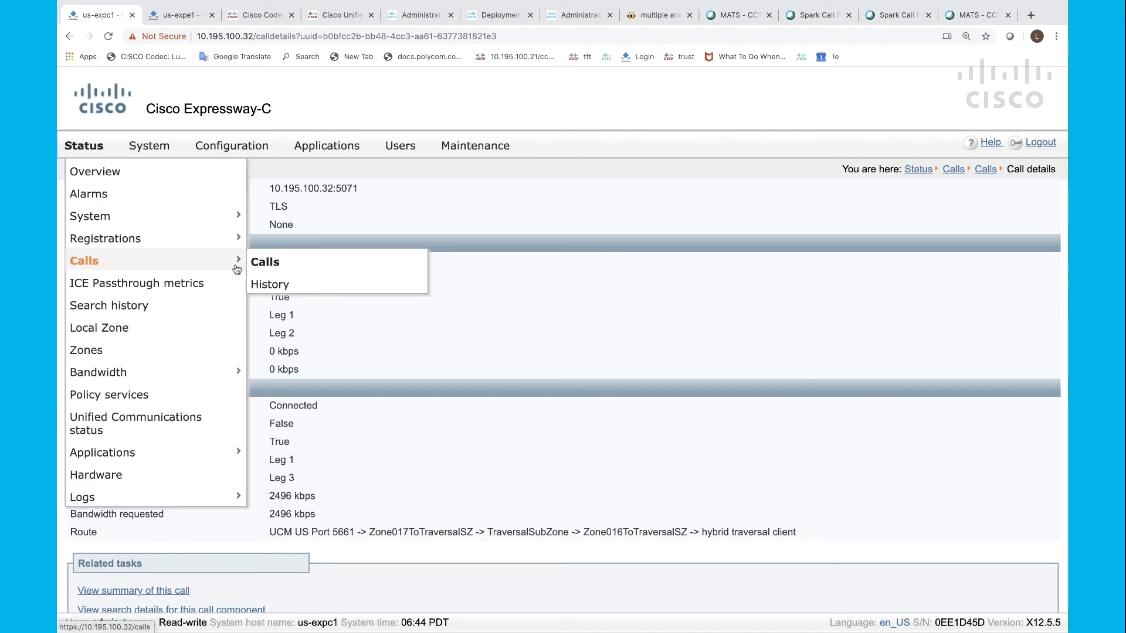
{"action": "left_click", "coordinate": [271, 259]}
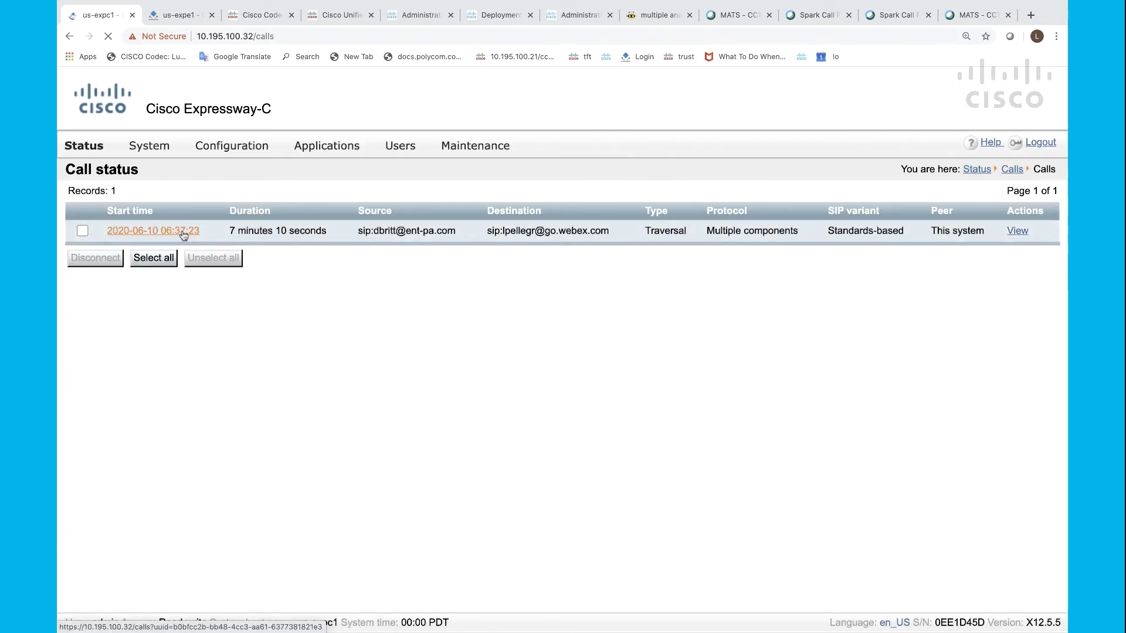
{"action": "left_click", "coordinate": [183, 235]}
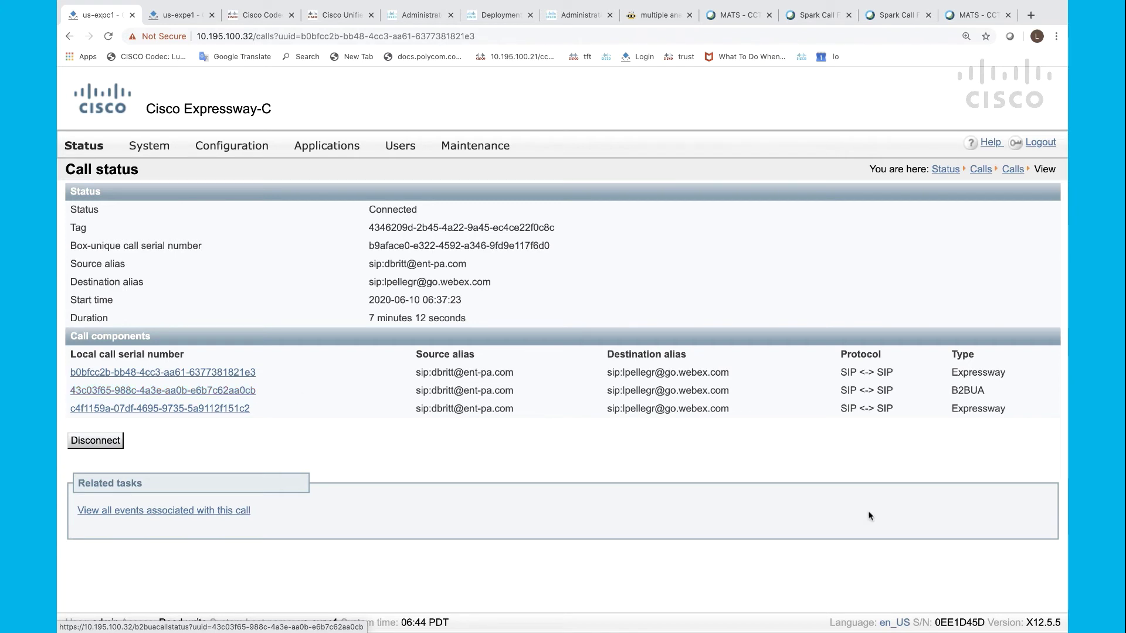
{"action": "left_click_drag", "start_coordinate": [951, 390], "coordinate": [992, 392]}
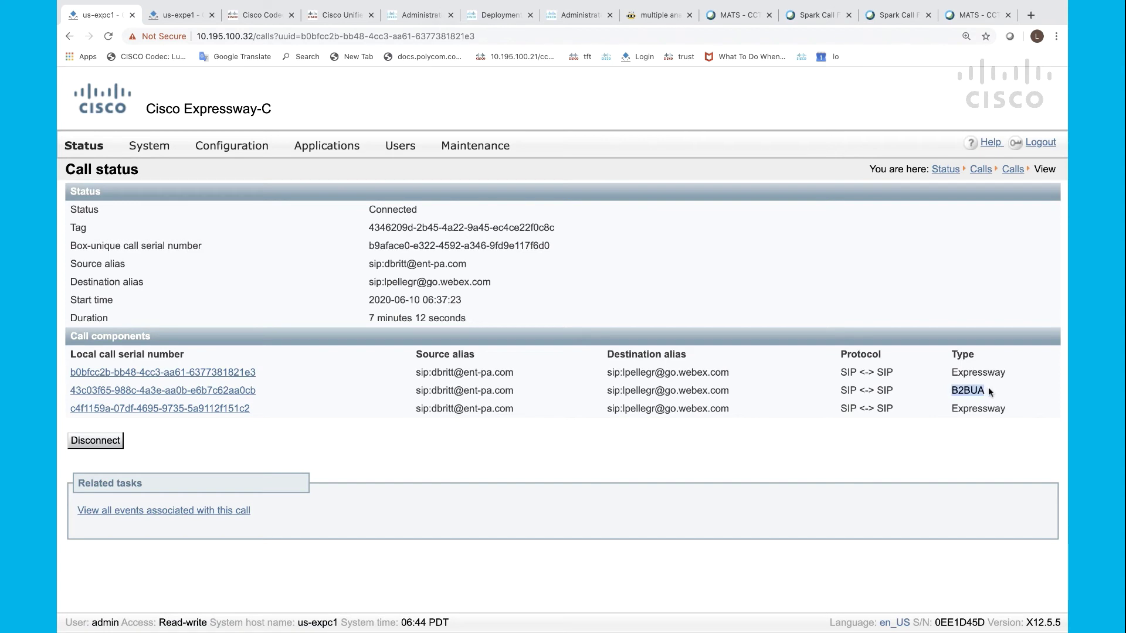
Step: Open the details of the call's last Expressway component and examine the bandwidth nodes of Leg 1 and Leg 2
{"action": "left_click", "coordinate": [200, 410]}
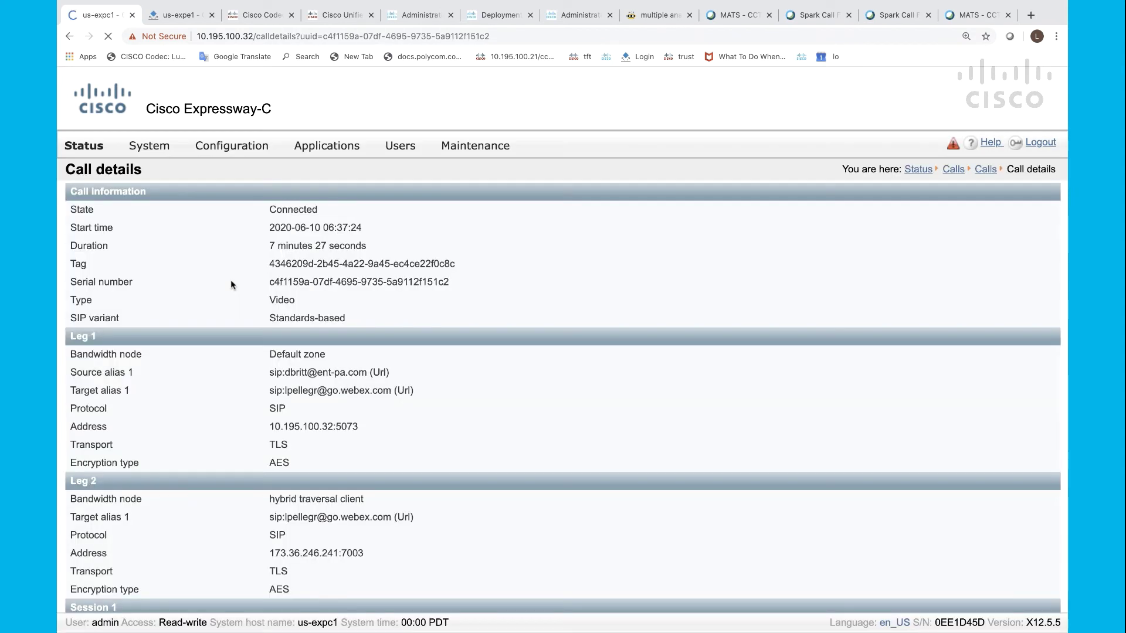
{"action": "scroll", "coordinate": [231, 285], "scroll_direction": "down", "scroll_amount": 4}
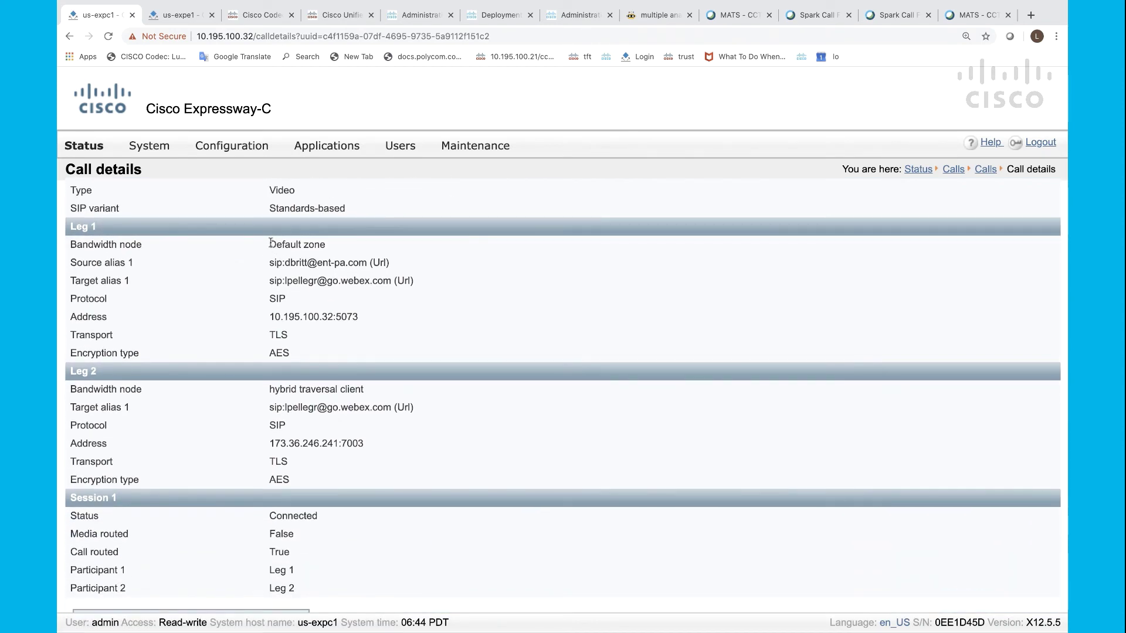
{"action": "left_click_drag", "start_coordinate": [268, 244], "coordinate": [348, 243]}
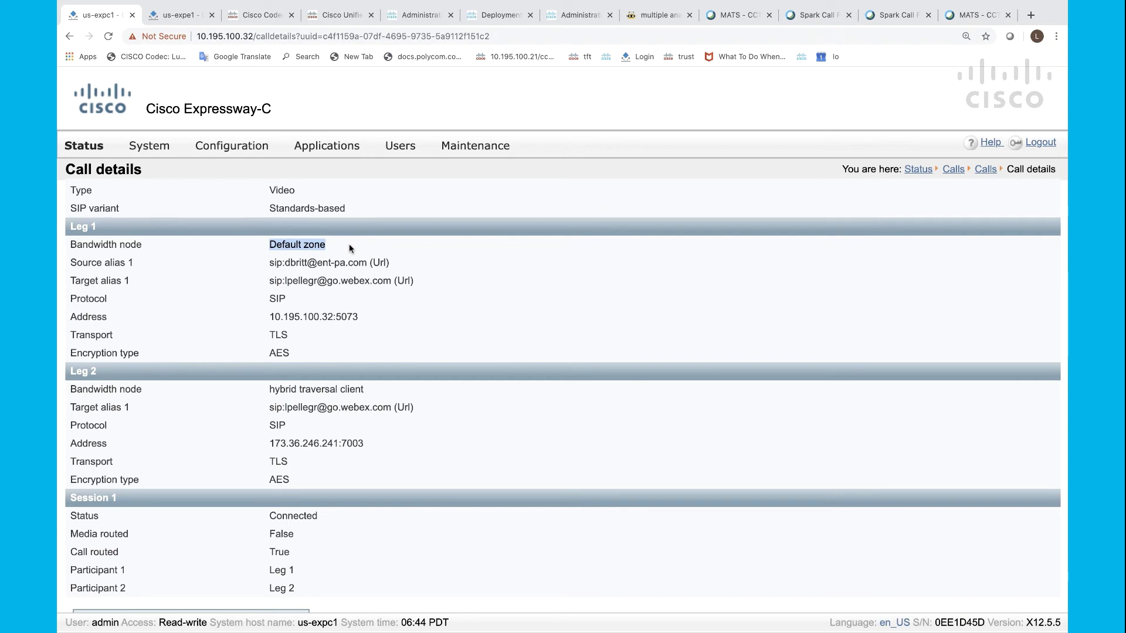
{"action": "scroll", "coordinate": [350, 246], "scroll_direction": "down", "scroll_amount": 2}
{"action": "scroll", "coordinate": [350, 244], "scroll_direction": "down", "scroll_amount": 2}
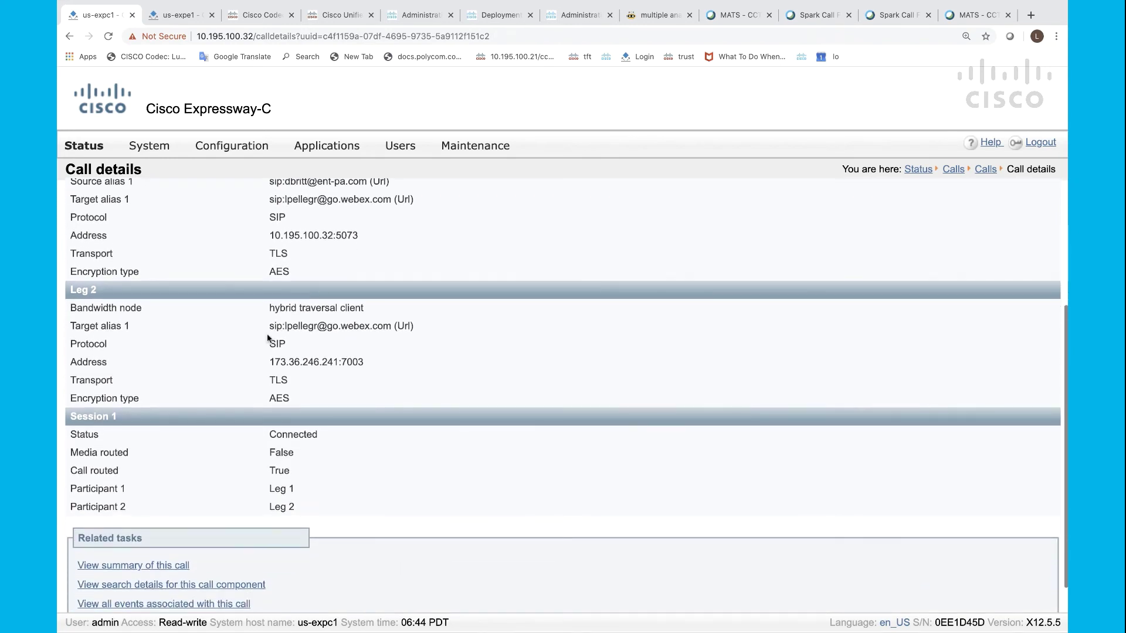
{"action": "left_click_drag", "start_coordinate": [269, 307], "coordinate": [374, 314]}
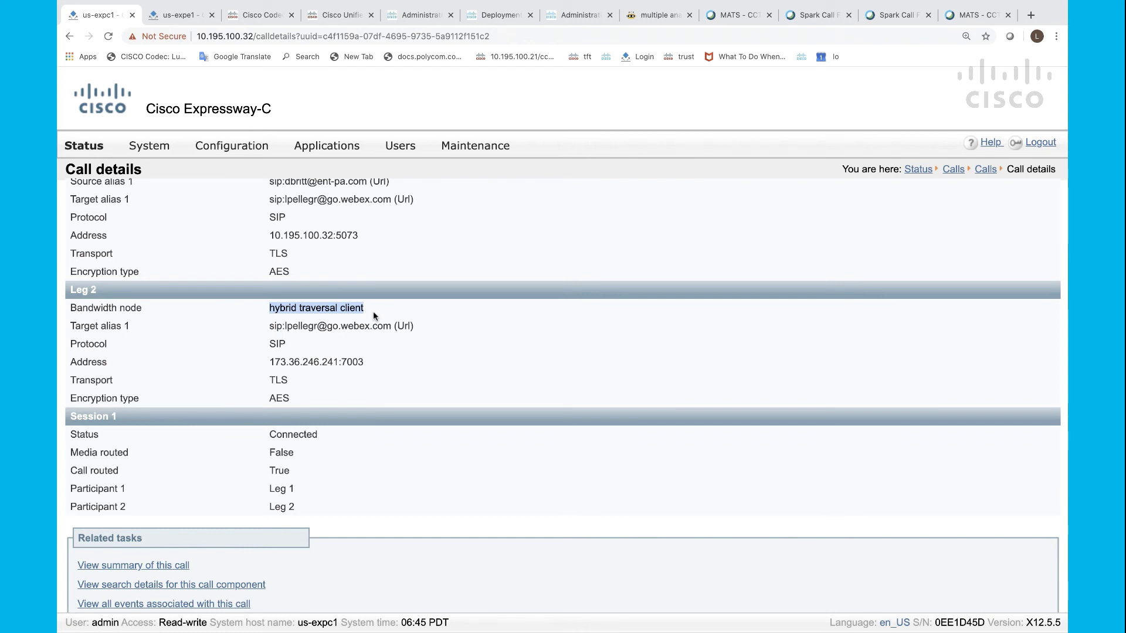
{"action": "scroll", "coordinate": [374, 316], "scroll_direction": "down", "scroll_amount": 1}
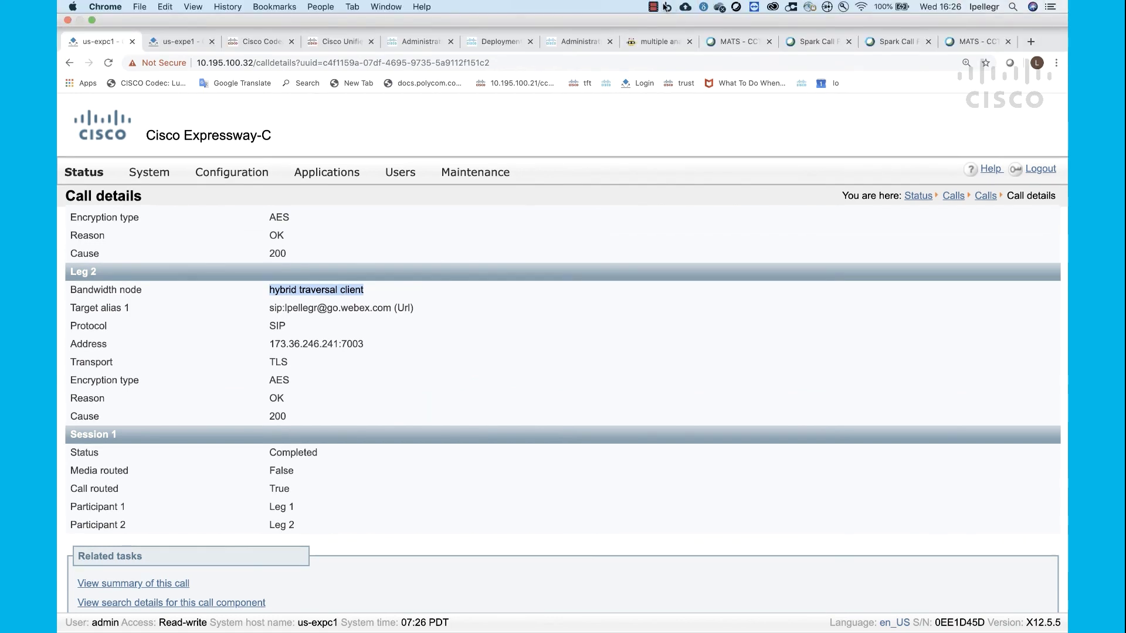
{"action": "left_click", "coordinate": [654, 7]}
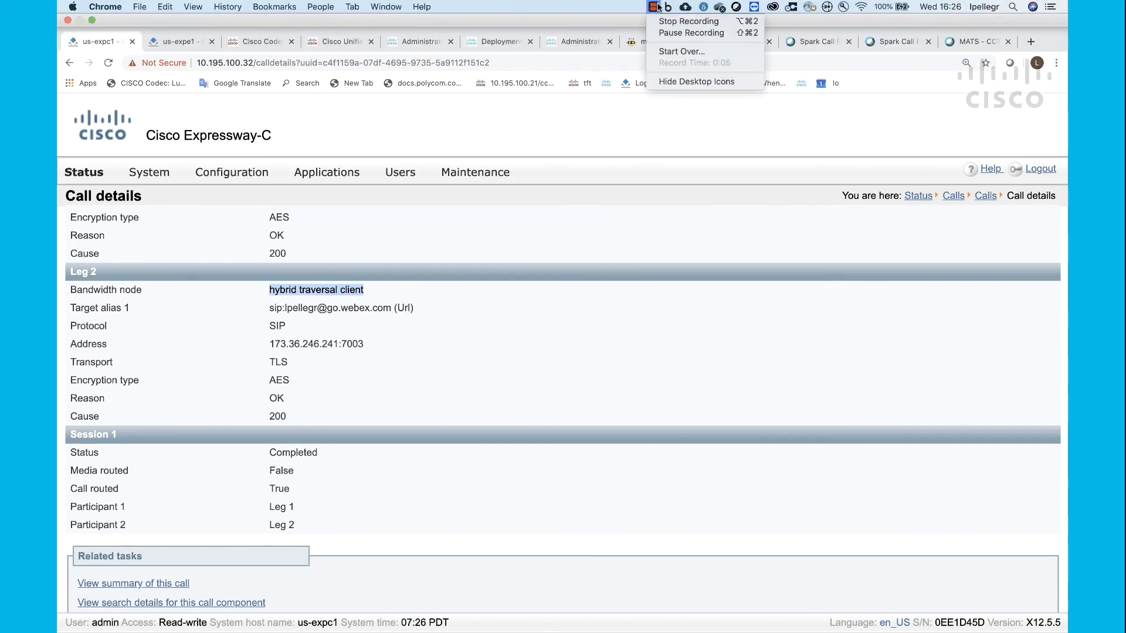